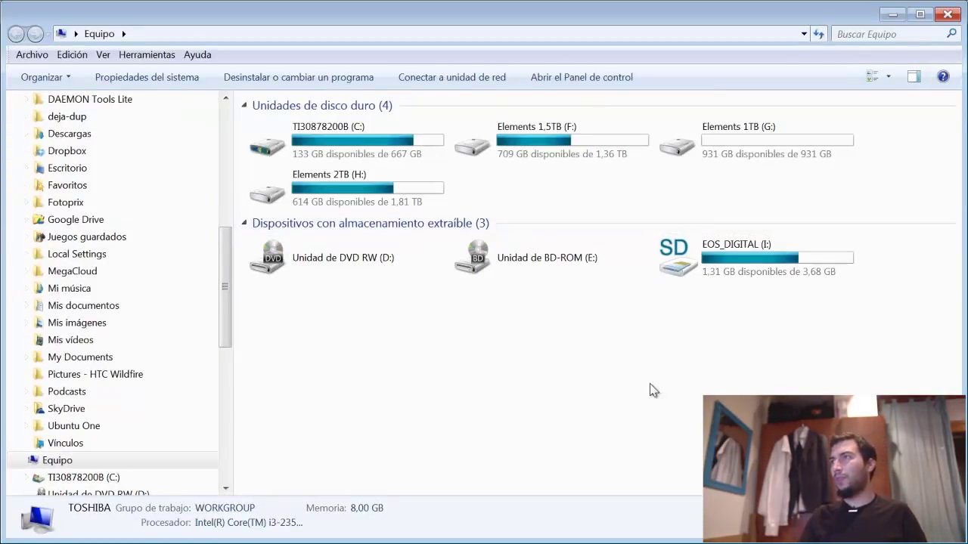
# Open the EOS_DIGITAL card's DCIM > 100CANON photo folder
pyautogui.click(682, 261)
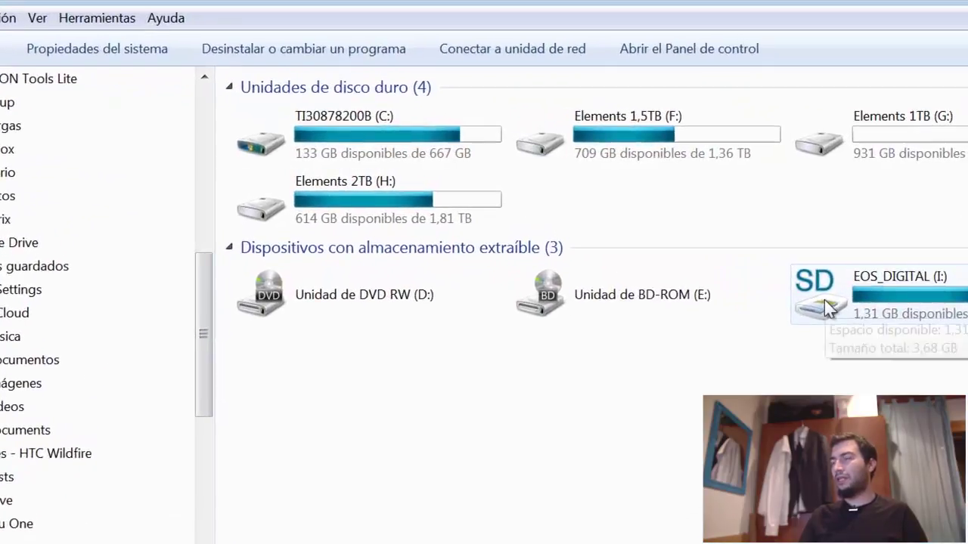
pyautogui.doubleClick(842, 304)
pyautogui.doubleClick(322, 126)
pyautogui.doubleClick(347, 119)
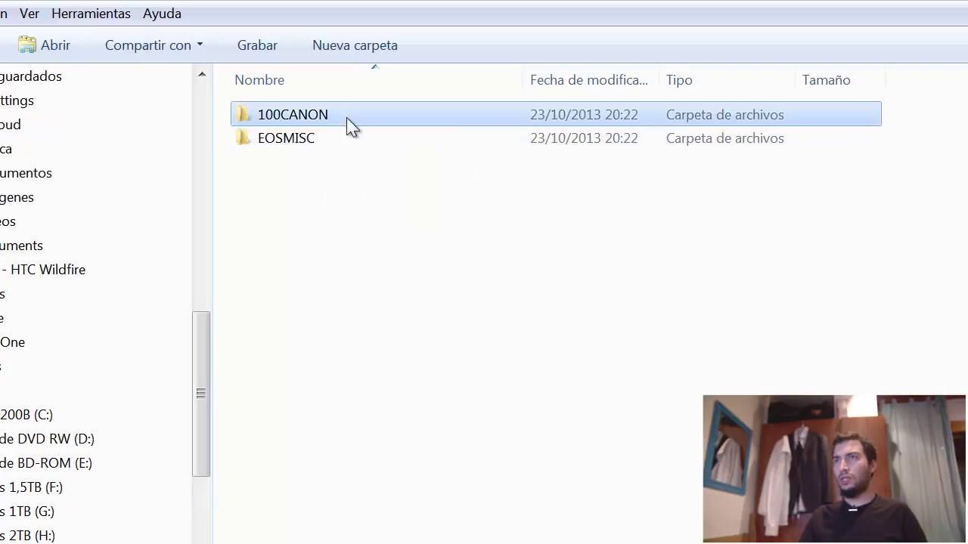
# Cut the 13 CR2 photos IMG_6110–IMG_6133 and go to the Elements 1,5TB (F:) drive
pyautogui.click(320, 395)
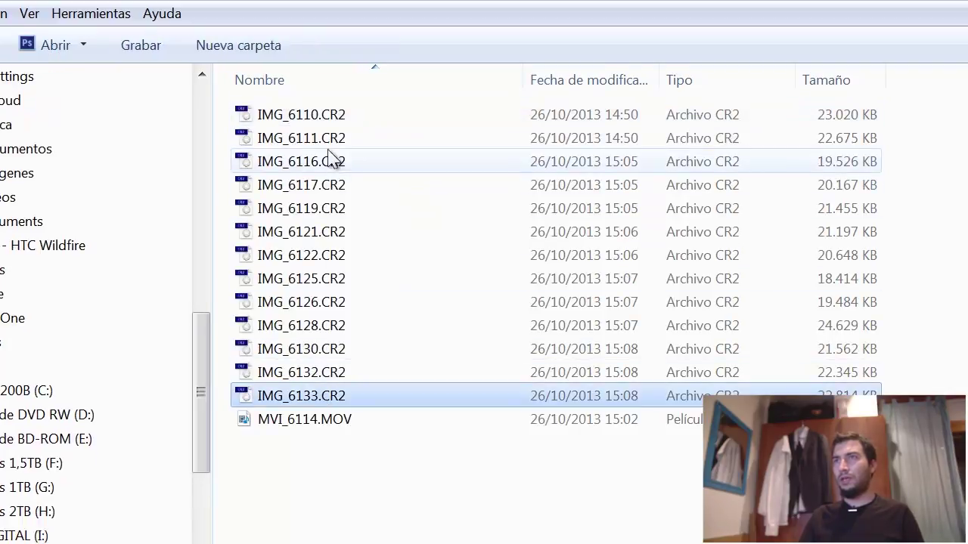
pyautogui.keyDown('shift'); pyautogui.click(327, 117); pyautogui.keyUp('shift')
pyautogui.rightClick(324, 118)
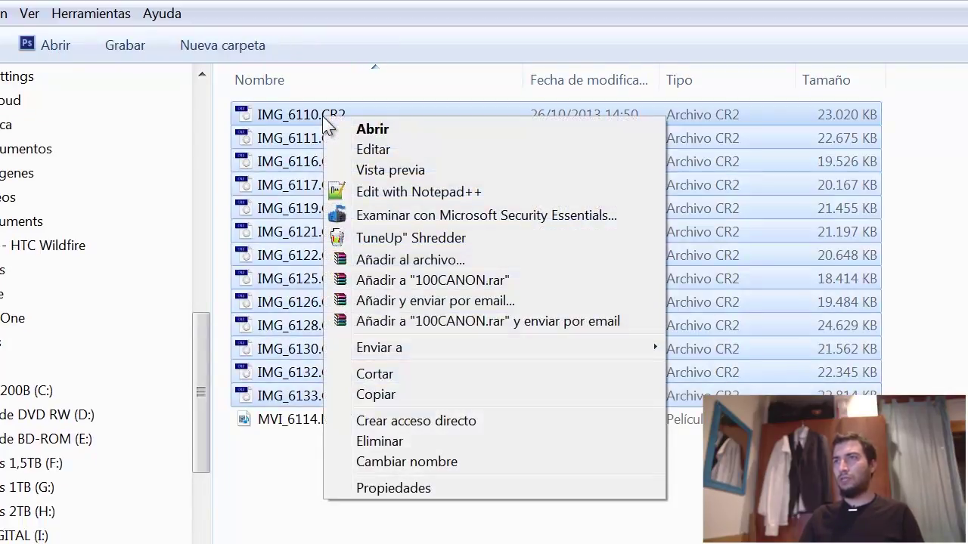
pyautogui.click(433, 372)
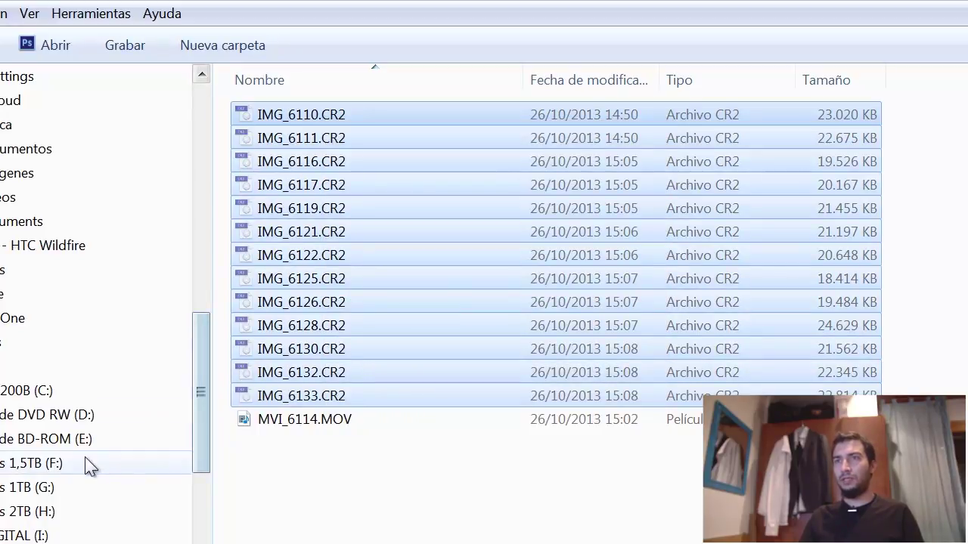
pyautogui.click(49, 469)
pyautogui.click(349, 340)
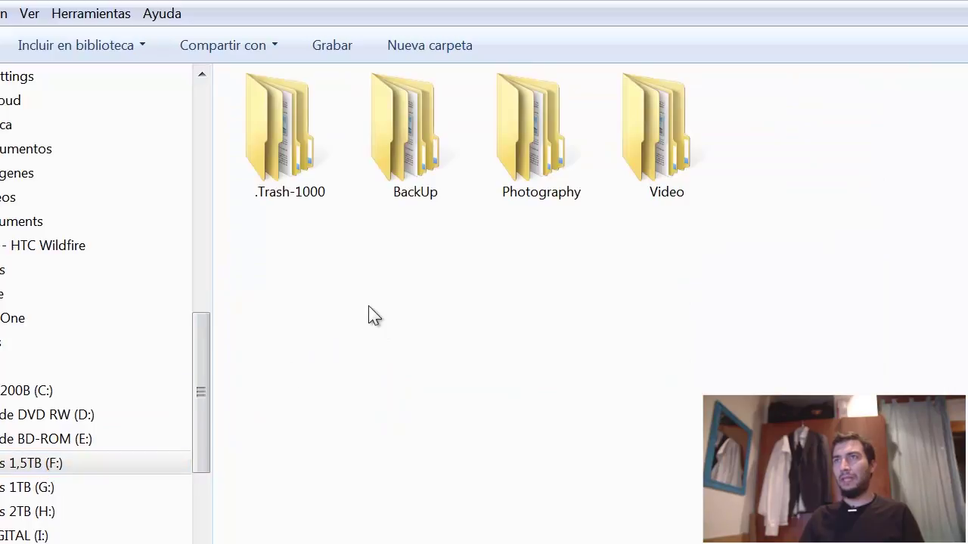
# Create a folder dated 2013.10.27 on F:, open it, and paste the 13 cut photos in
pyautogui.click(432, 49)
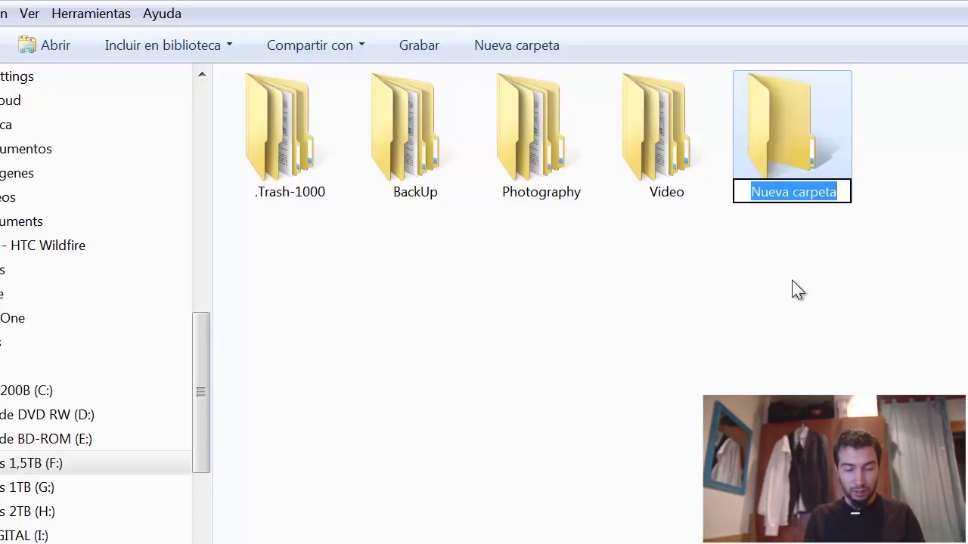
pyautogui.write('Foto')
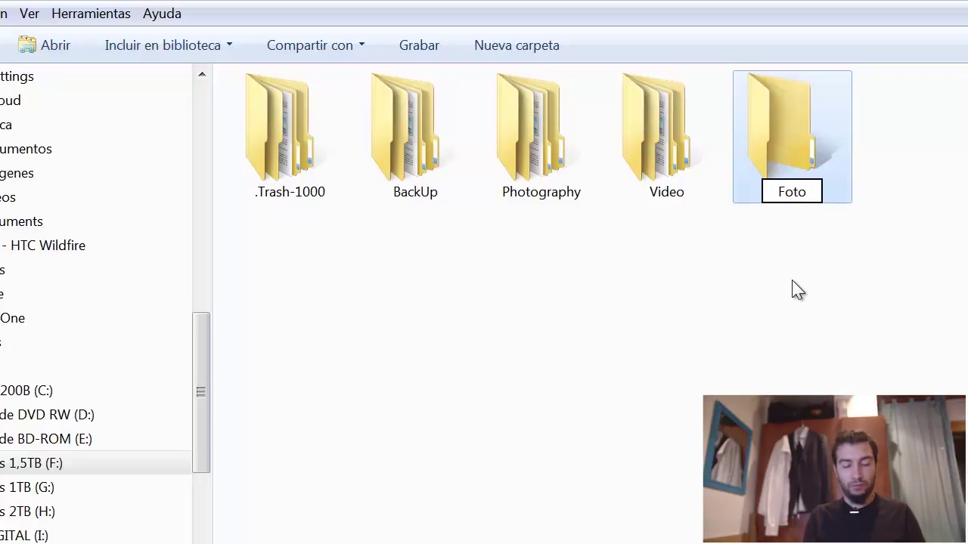
pyautogui.press('BackSpace')
pyautogui.press('BackSpace')
pyautogui.press('BackSpace')
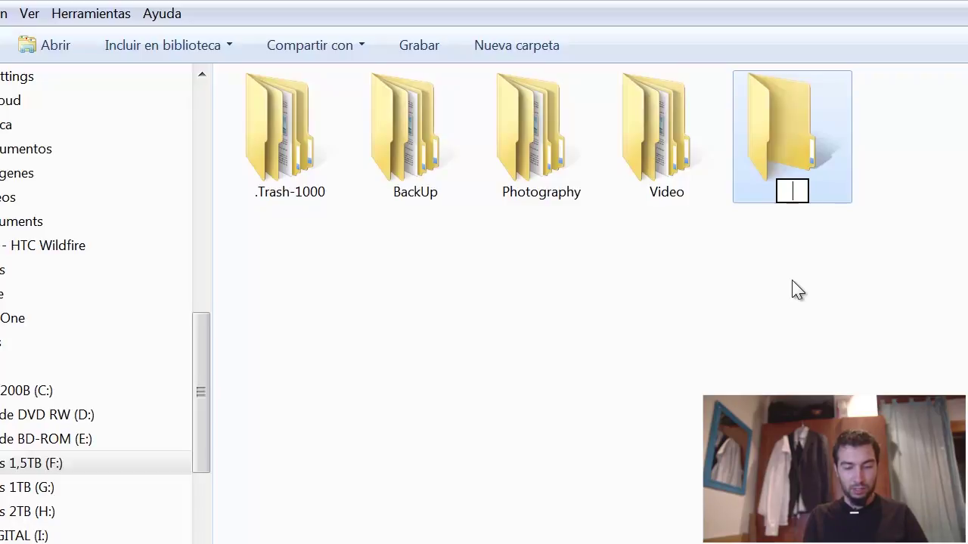
pyautogui.write('2013.10.')
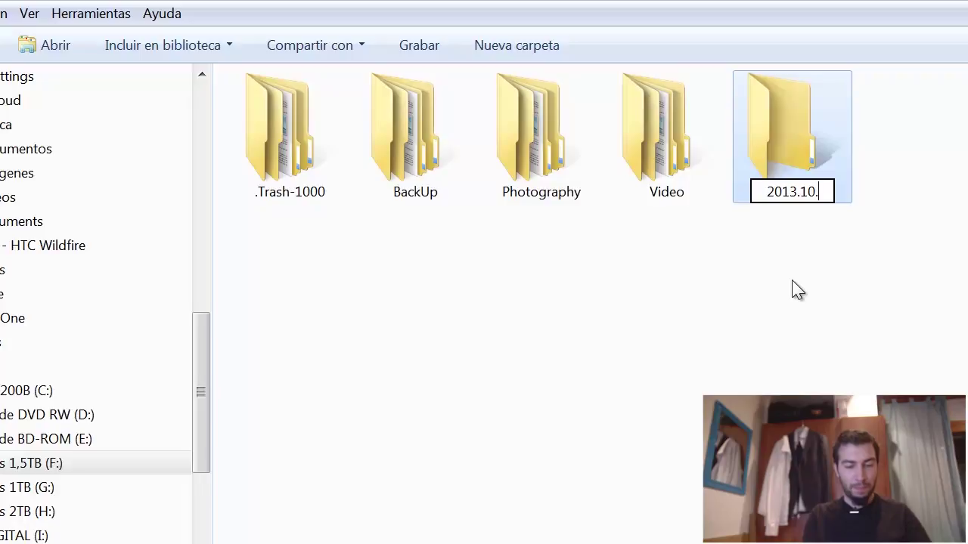
pyautogui.write('27')
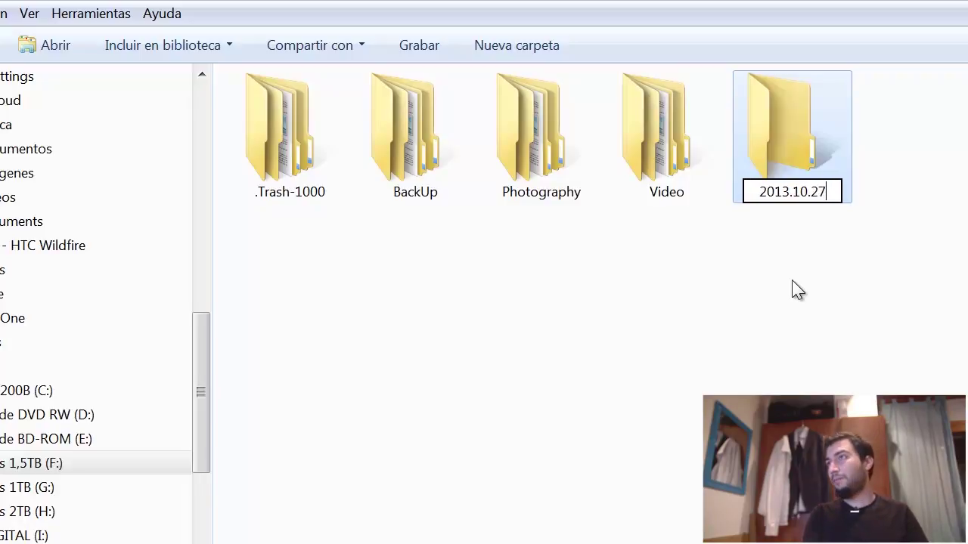
pyautogui.write(' -')
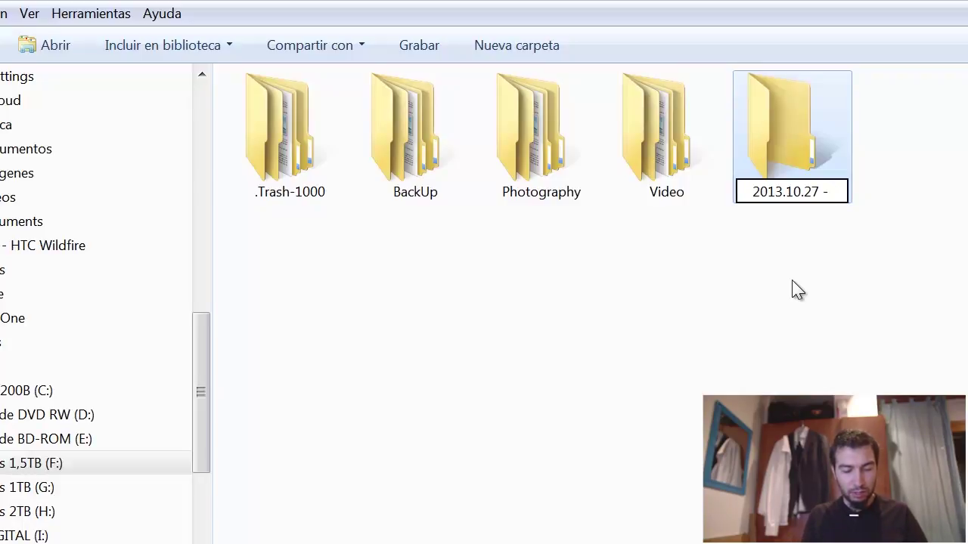
pyautogui.write('Con Alois')
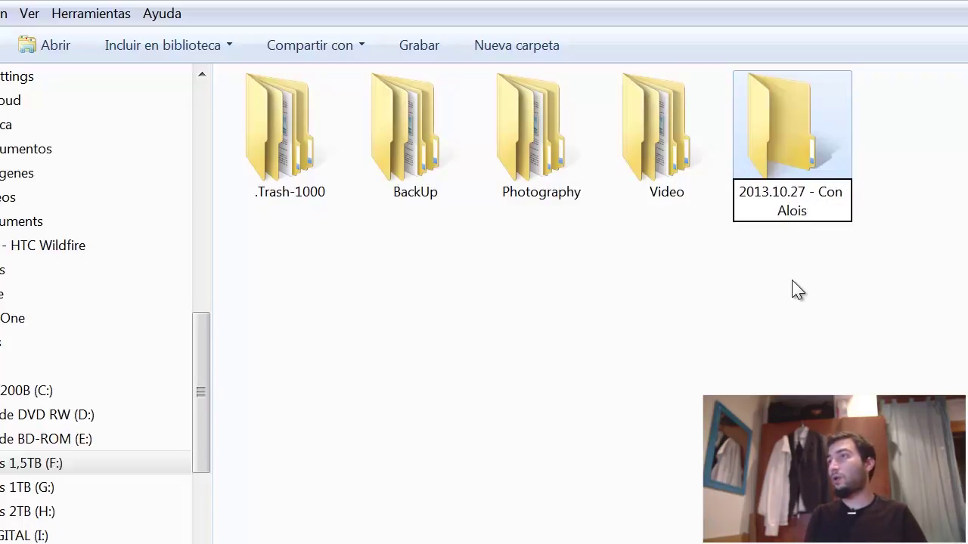
pyautogui.press('Return')
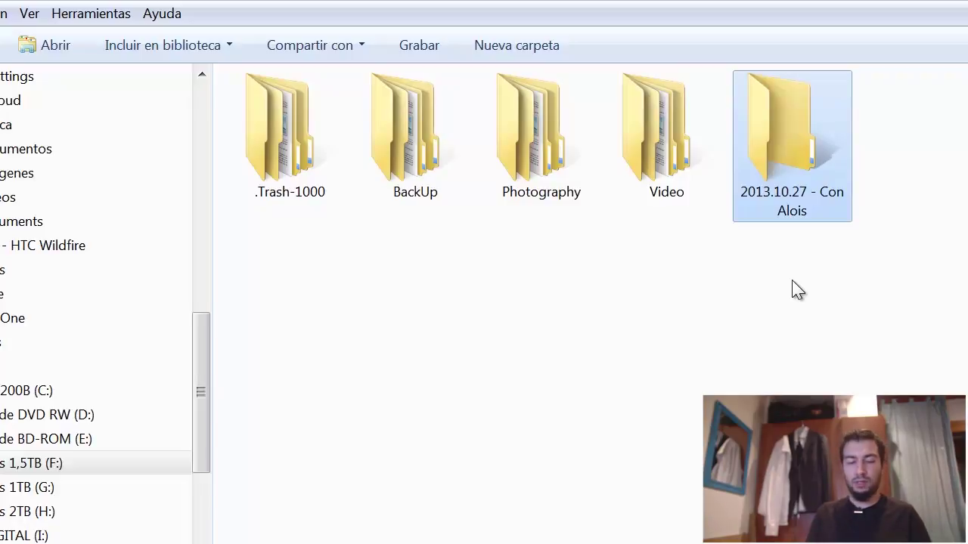
pyautogui.press('Return')
pyautogui.hotkey('ctrl', 'v')
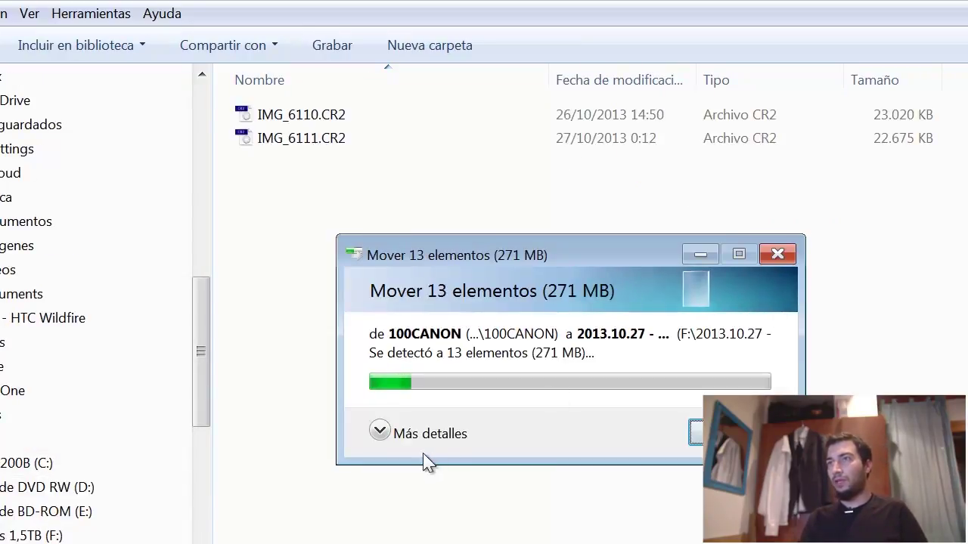
# Show the move details, let all 13 photos (271 MB) finish moving, then deselect them
pyautogui.click(427, 435)
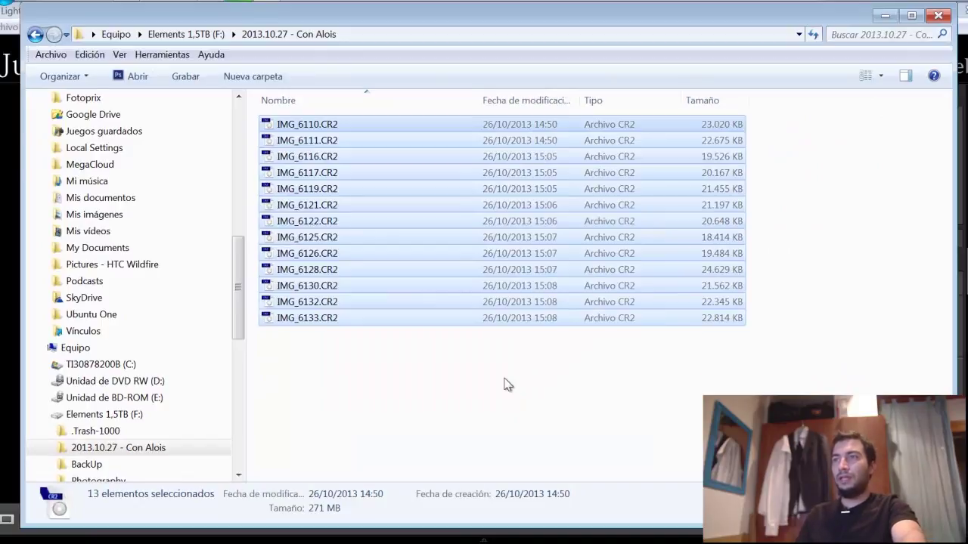
pyautogui.click(504, 380)
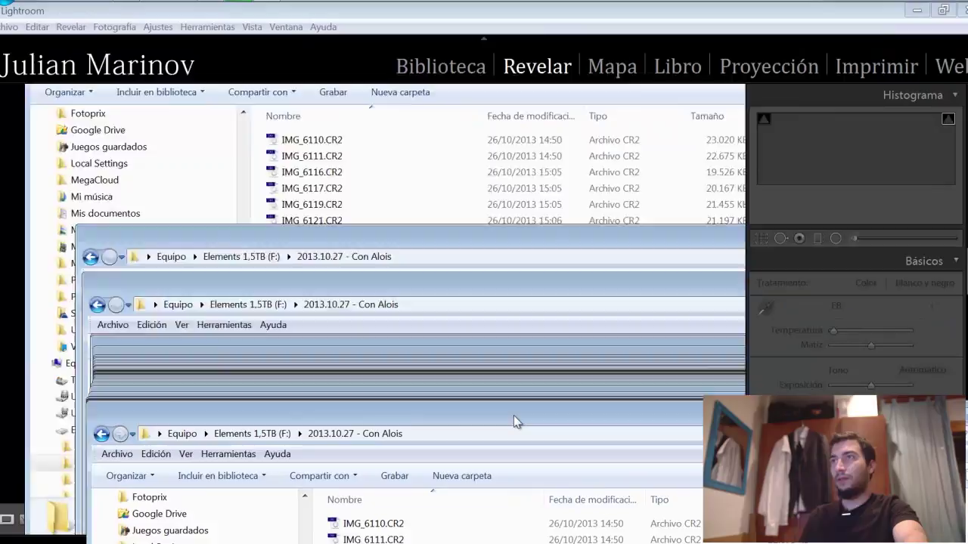
# Place Lightroom's Library beside Explorer and drag all 13 CR2 photos onto it to import
pyautogui.moveTo(447, 15); pyautogui.dragTo(512, 408)
pyautogui.click(439, 70)
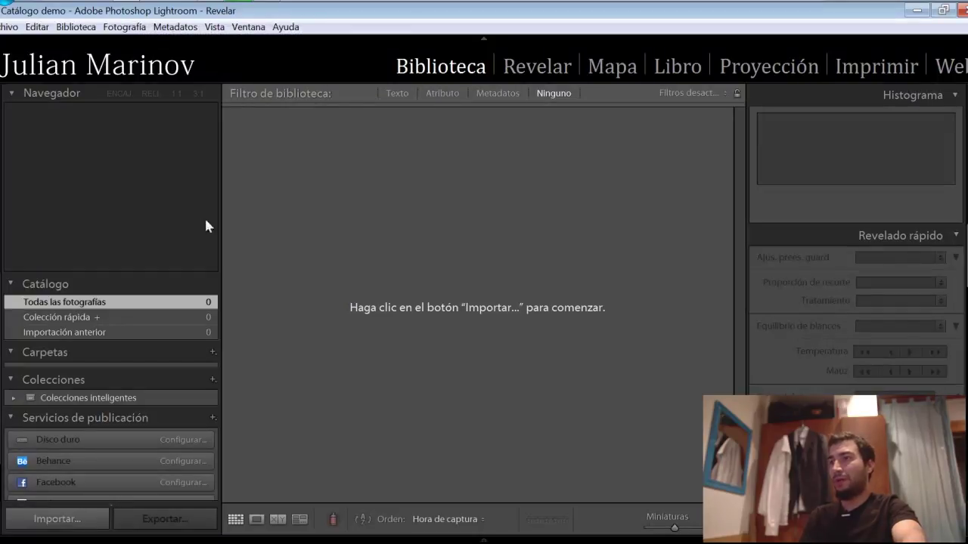
pyautogui.click(249, 6)
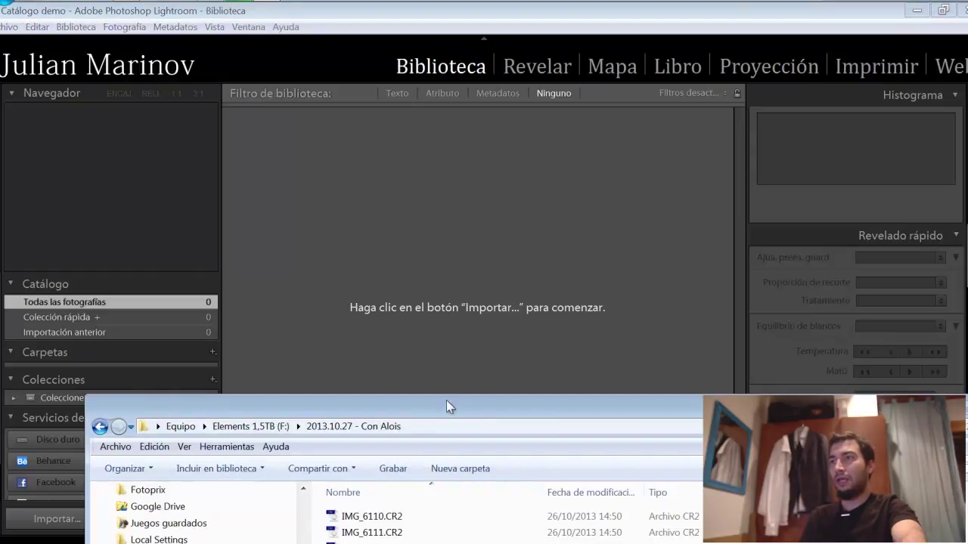
pyautogui.moveTo(446, 407); pyautogui.dragTo(464, 123)
pyautogui.moveTo(402, 461); pyautogui.dragTo(399, 227)
pyautogui.moveTo(454, 123); pyautogui.dragTo(419, 279)
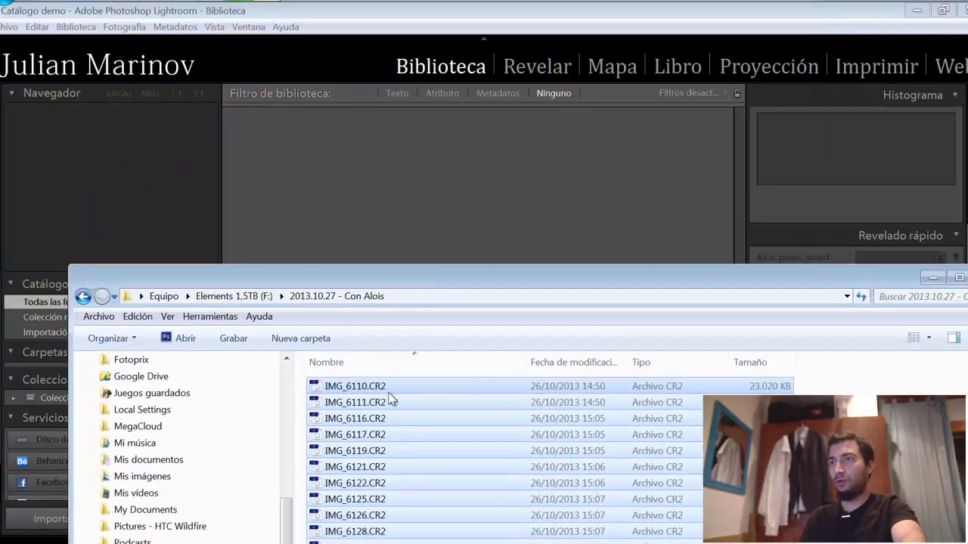
pyautogui.moveTo(407, 205); pyautogui.dragTo(407, 205)
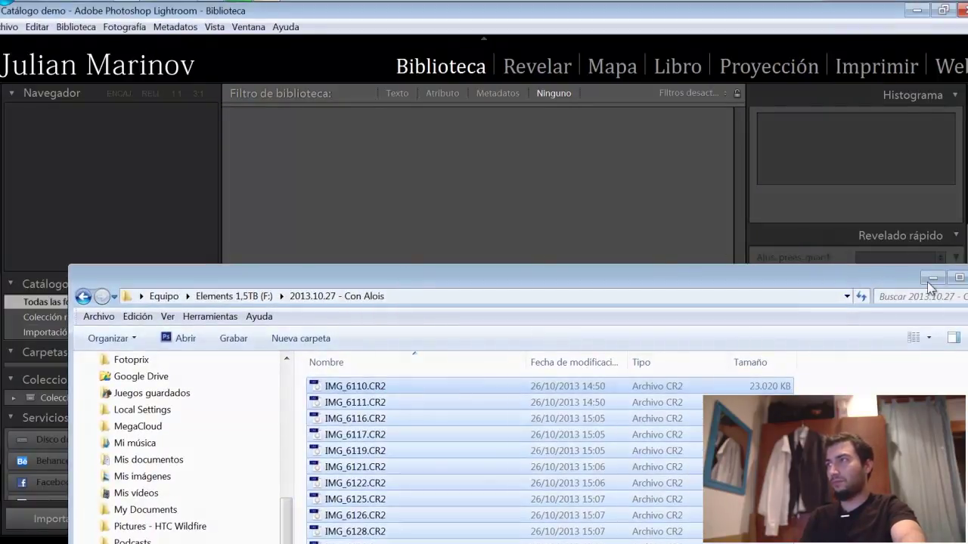
pyautogui.click(929, 280)
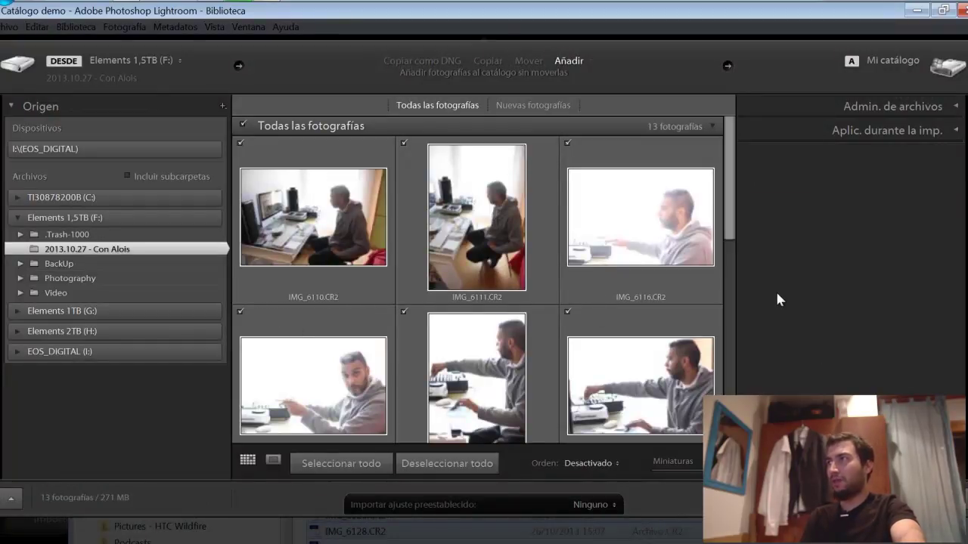
# Review the file handling options and import the 13 photos with smart previews
pyautogui.click(954, 111)
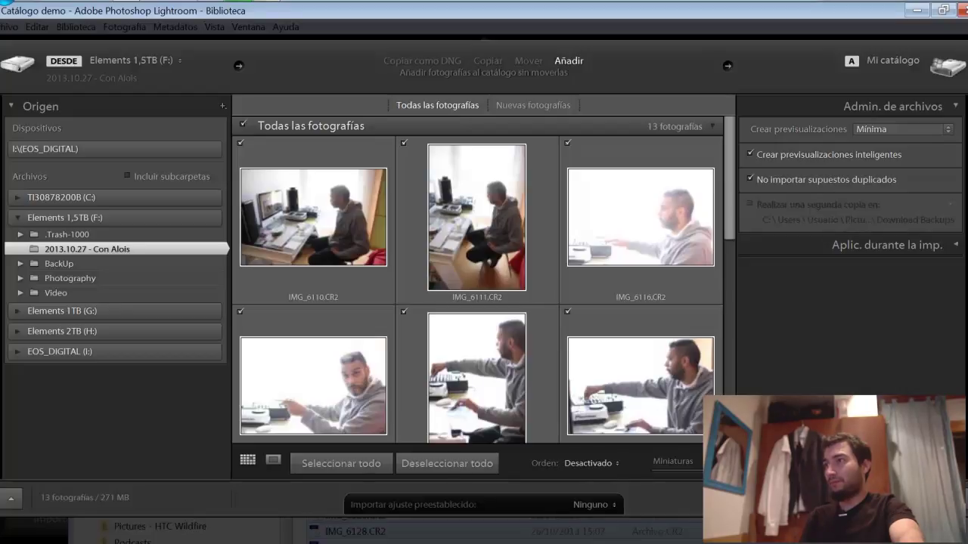
pyautogui.press('Return')
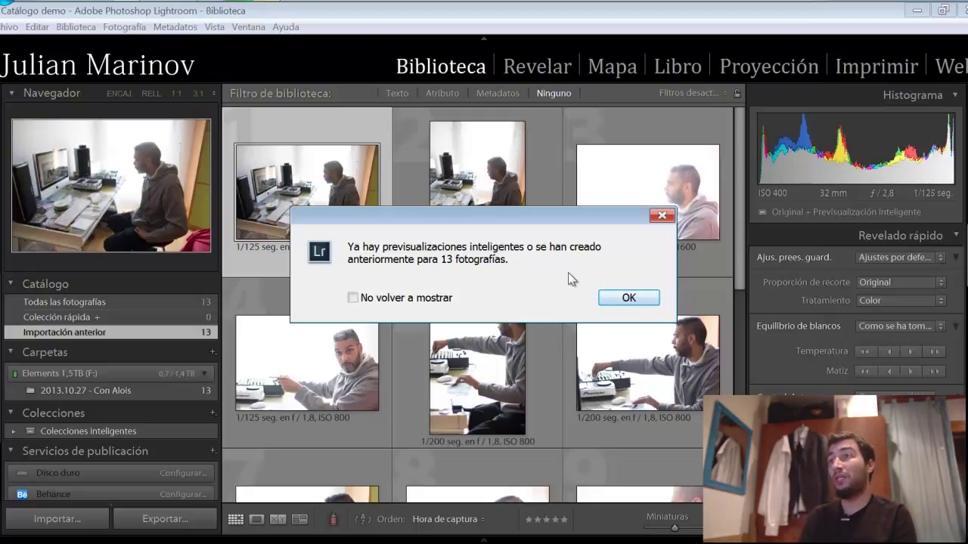
# Dismiss the smart-previews notice, compare shots, and open the wide desk shot in Revelar
pyautogui.click(442, 298)
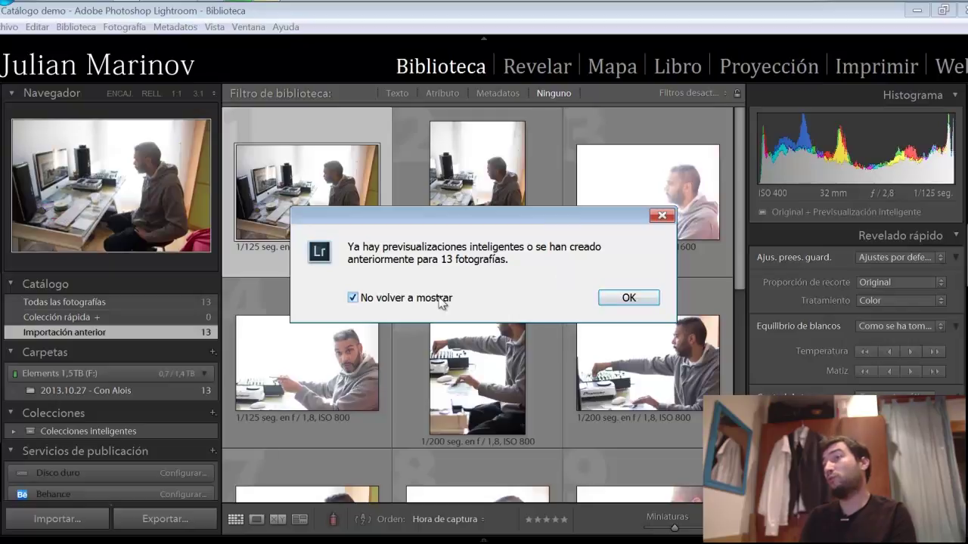
pyautogui.click(652, 298)
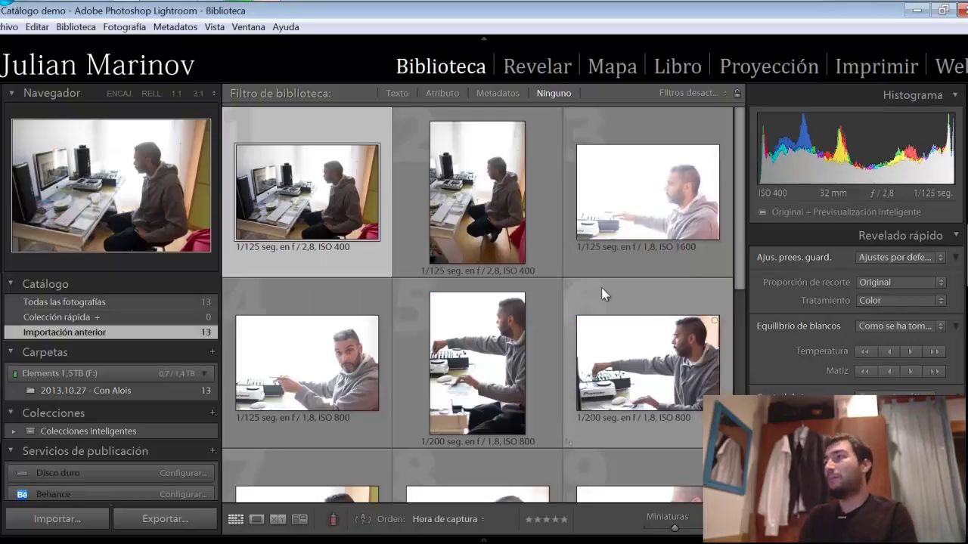
pyautogui.click(454, 167)
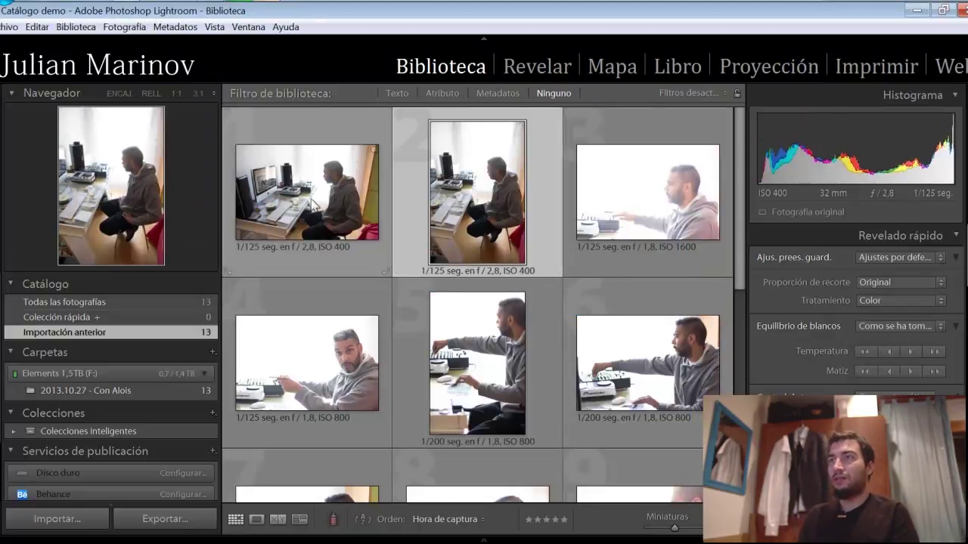
pyautogui.click(311, 201)
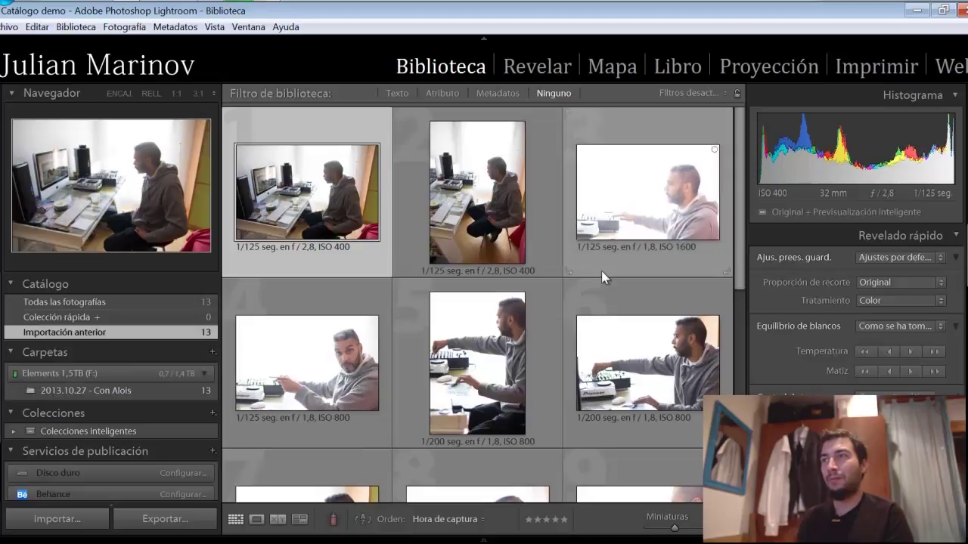
pyautogui.moveTo(647, 193)
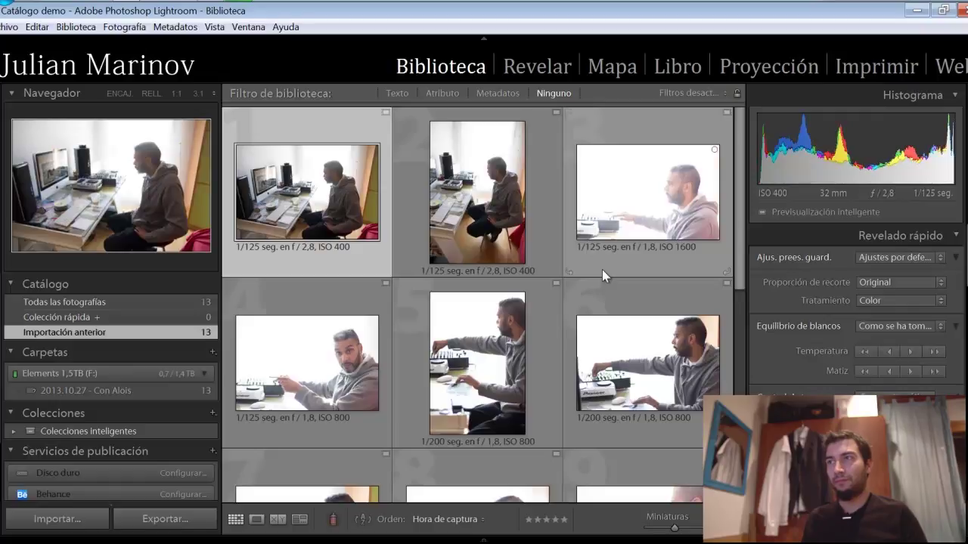
pyautogui.click(634, 198)
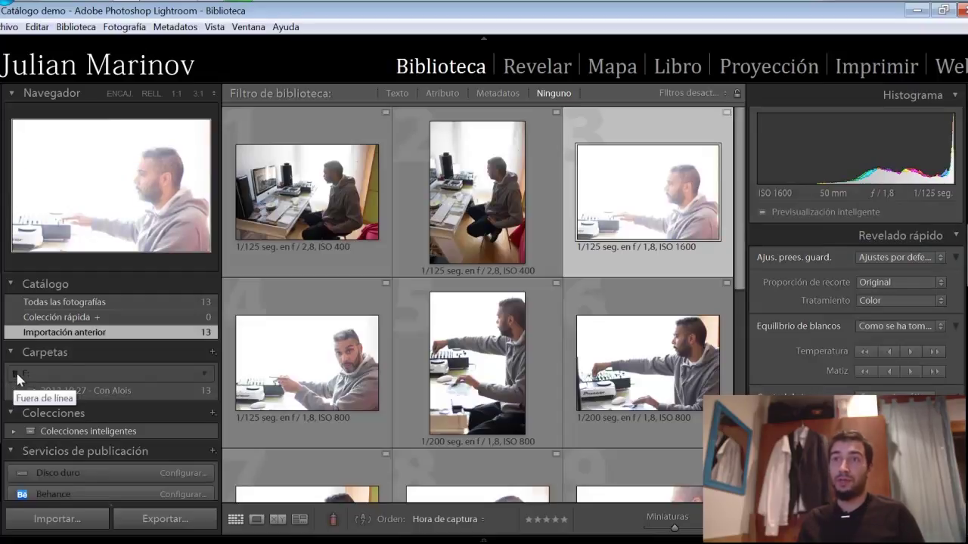
pyautogui.click(253, 266)
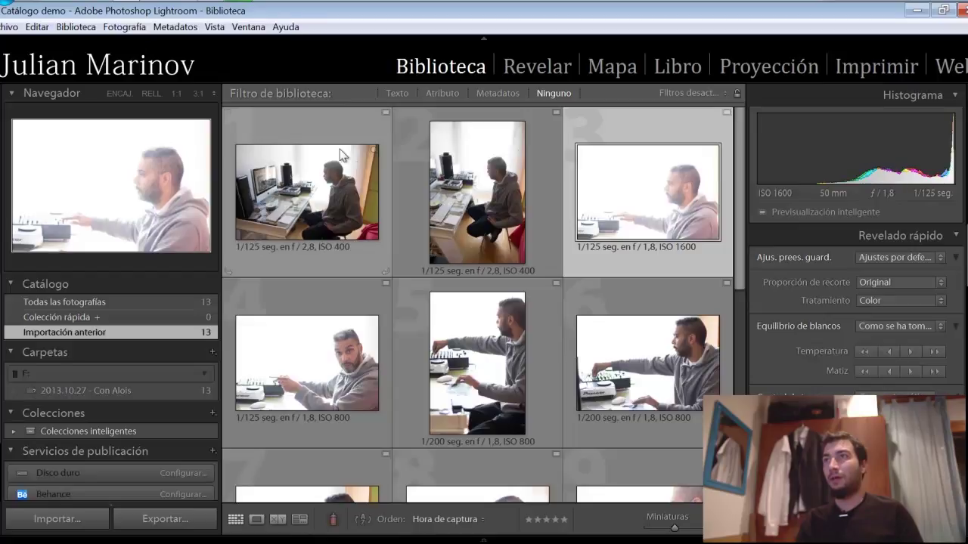
pyautogui.click(539, 68)
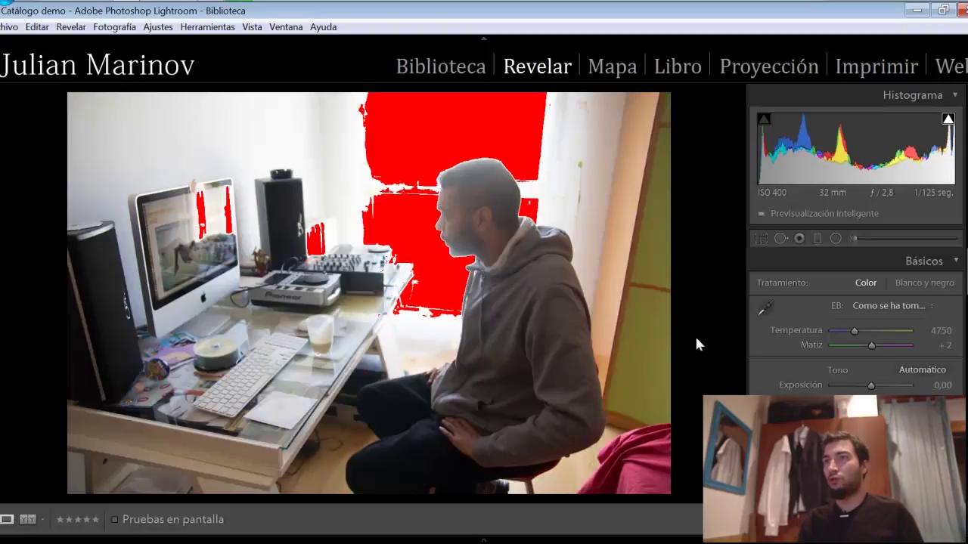
# Turn off the highlight clipping warning and switch to IMG_6117 from the filmstrip
pyautogui.click(947, 119)
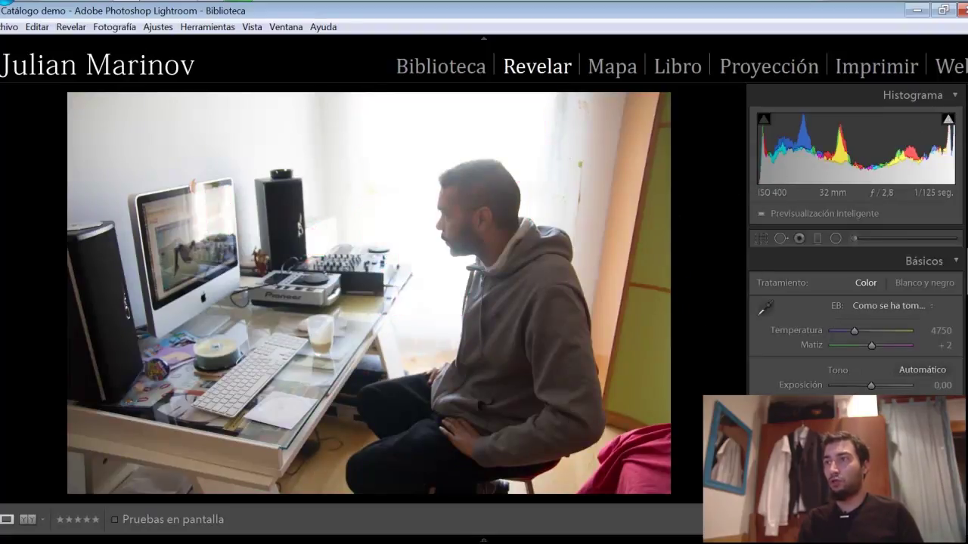
pyautogui.click(454, 539)
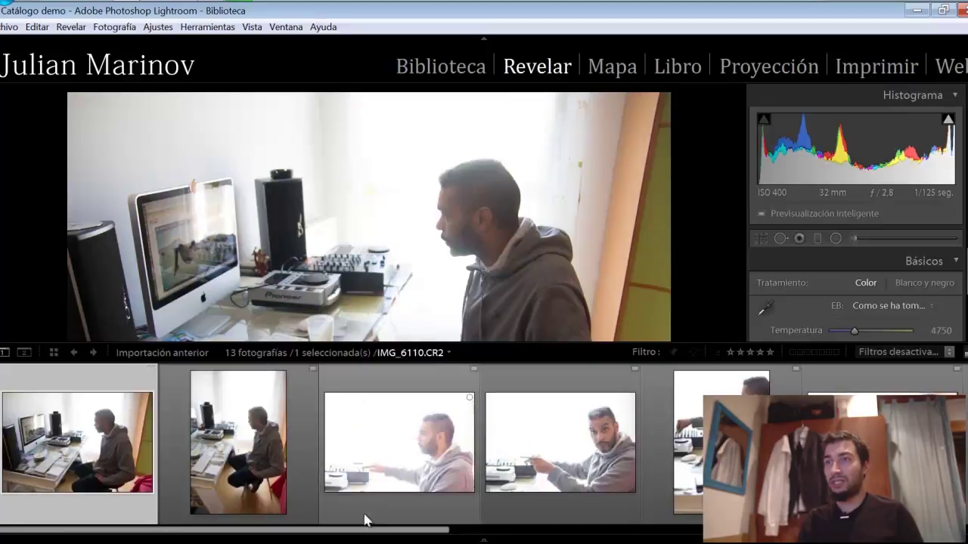
pyautogui.click(617, 445)
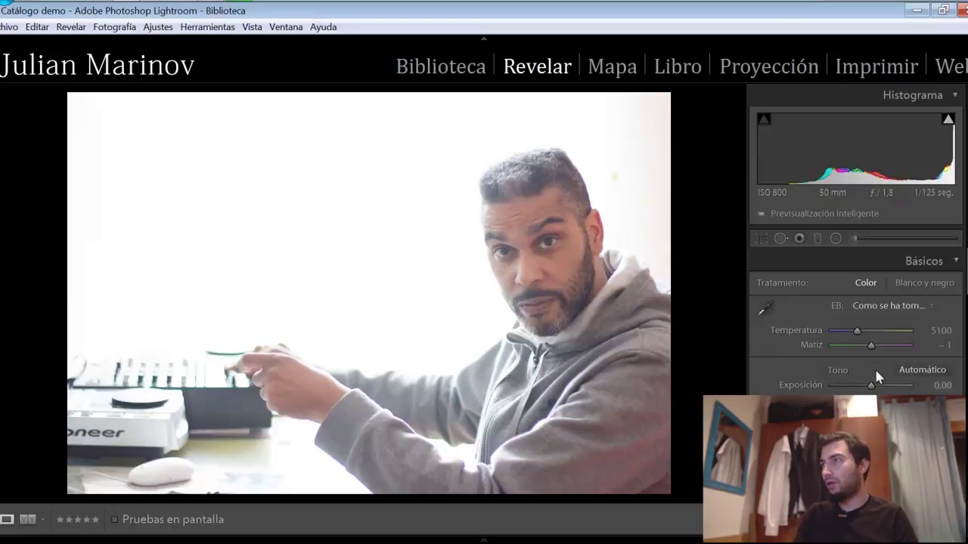
pyautogui.moveTo(923, 151)
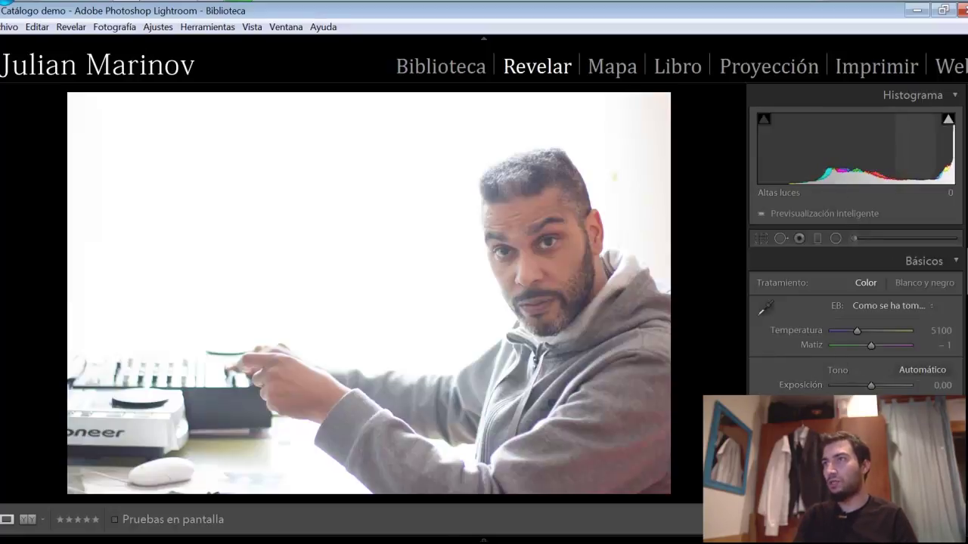
# Set highlights to -100, blacks to -53 and saturation to -46 in Basic
pyautogui.moveTo(918, 151); pyautogui.dragTo(877, 151)
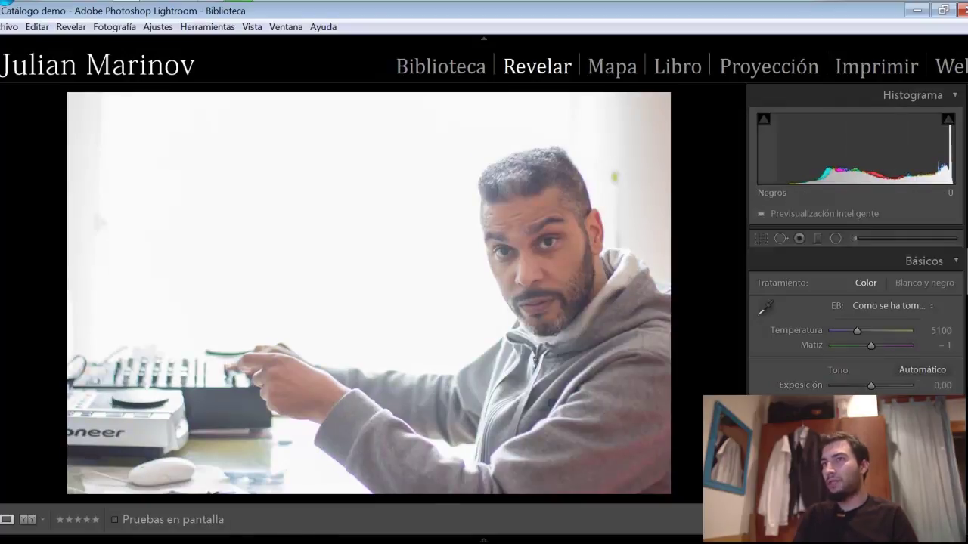
pyautogui.moveTo(767, 151); pyautogui.dragTo(730, 152)
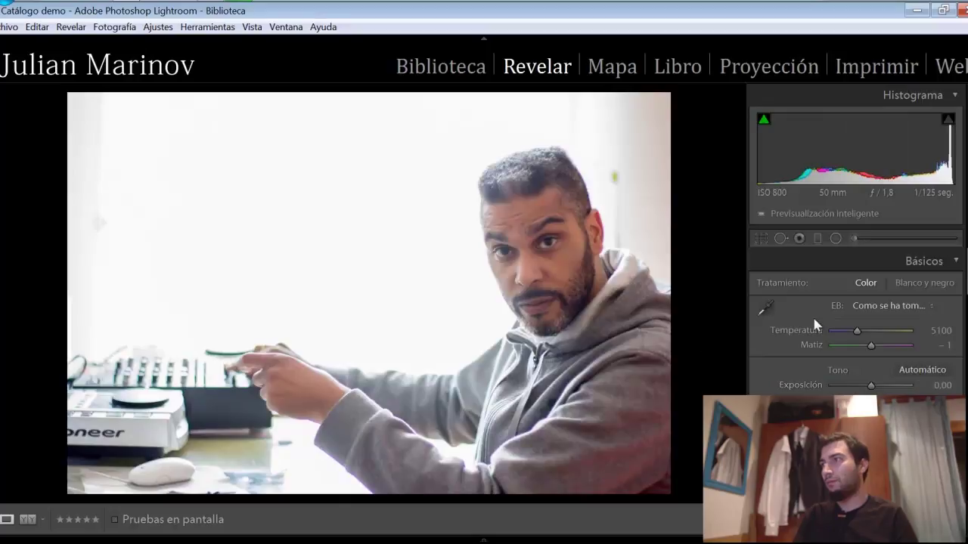
pyautogui.scroll(-5, 814, 324)
pyautogui.click(848, 333)
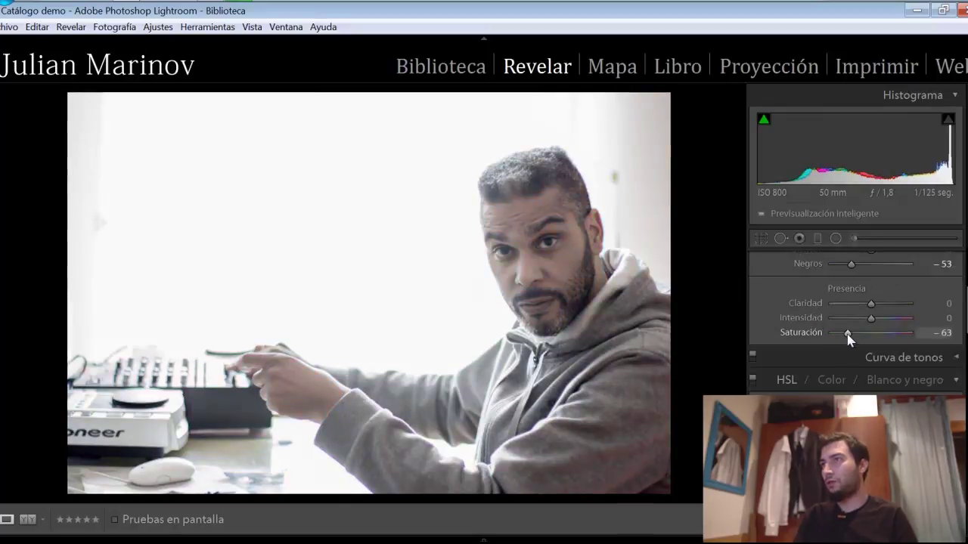
pyautogui.moveTo(848, 333); pyautogui.dragTo(853, 333)
# Set Detail sharpening to amount 77 and radius 1,7
pyautogui.scroll(2, 874, 344)
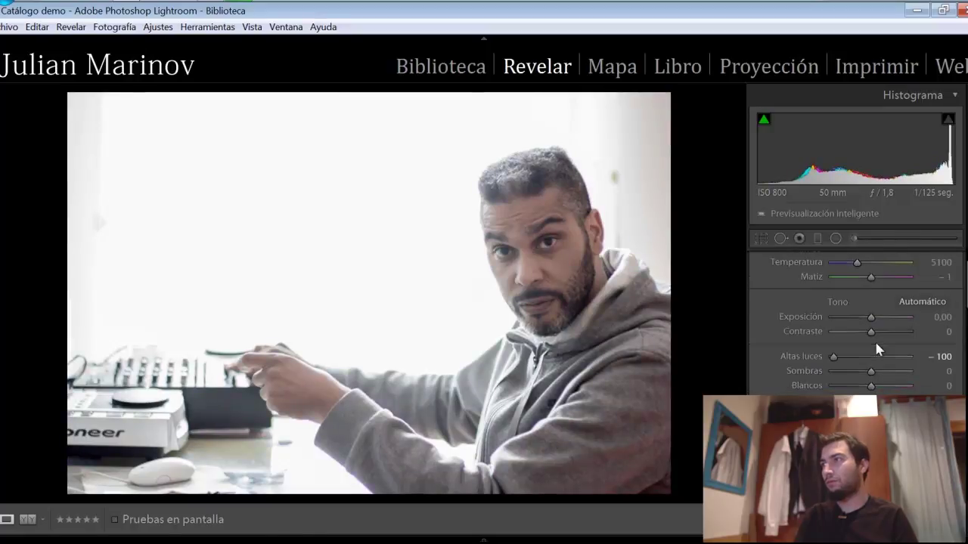
pyautogui.scroll(3, 874, 344)
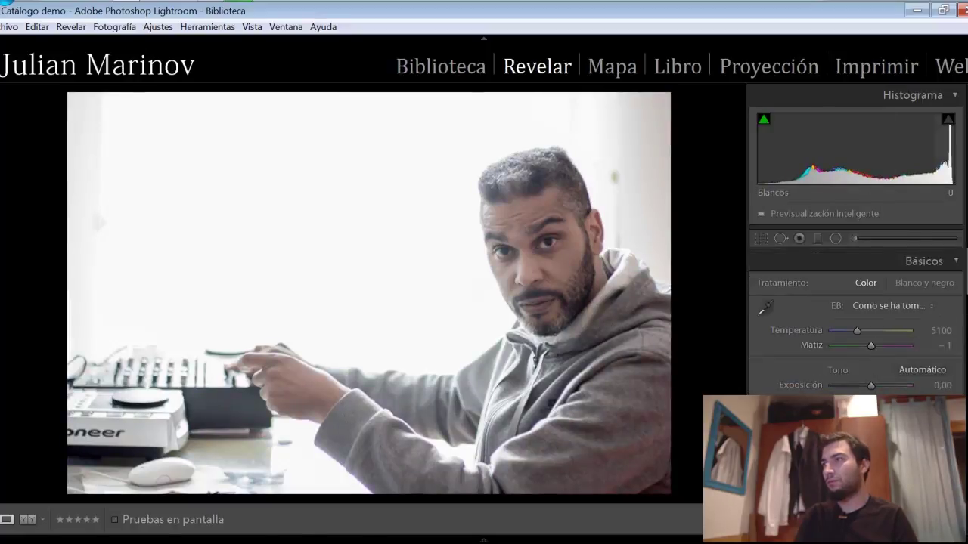
pyautogui.scroll(-5, 875, 344)
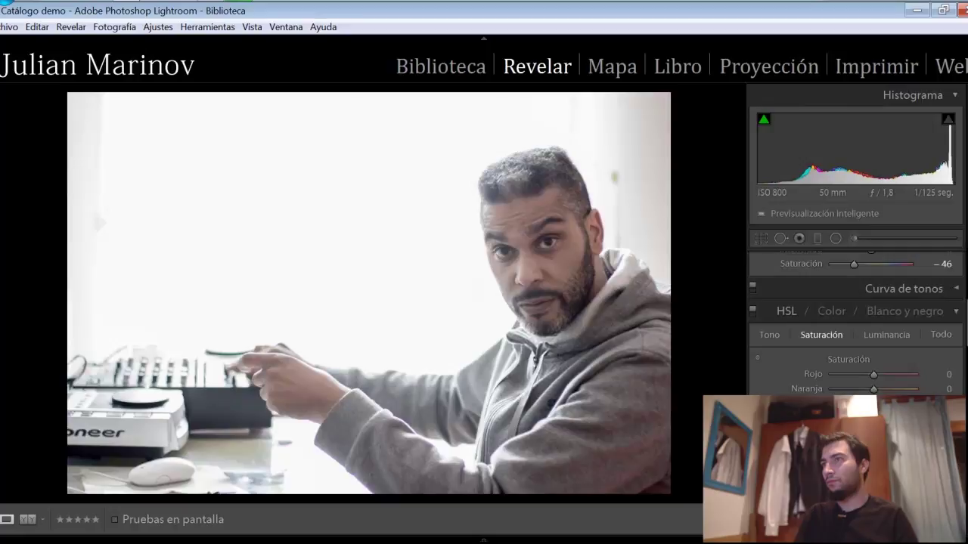
pyautogui.scroll(-3, 874, 344)
pyautogui.scroll(-2, 874, 344)
pyautogui.scroll(-2, 874, 344)
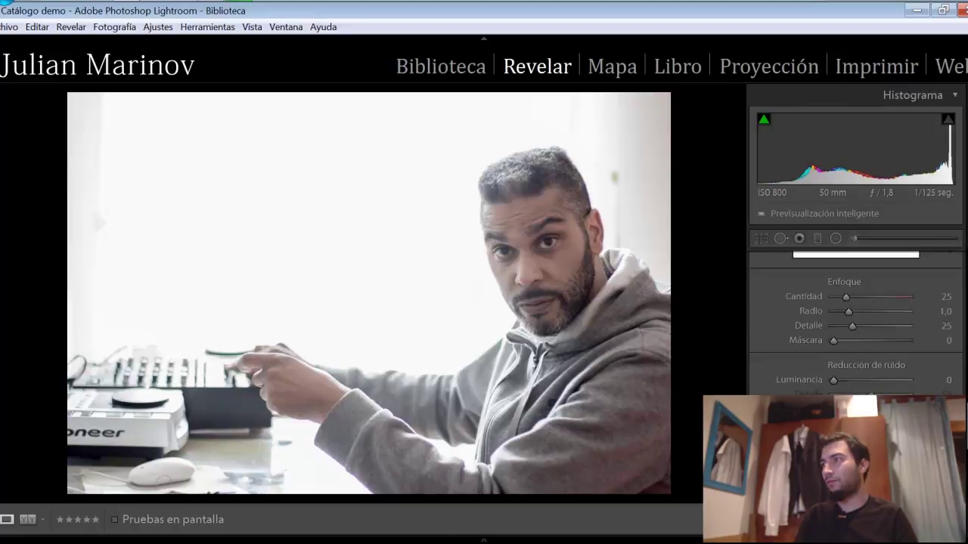
pyautogui.click(871, 296)
pyautogui.click(869, 312)
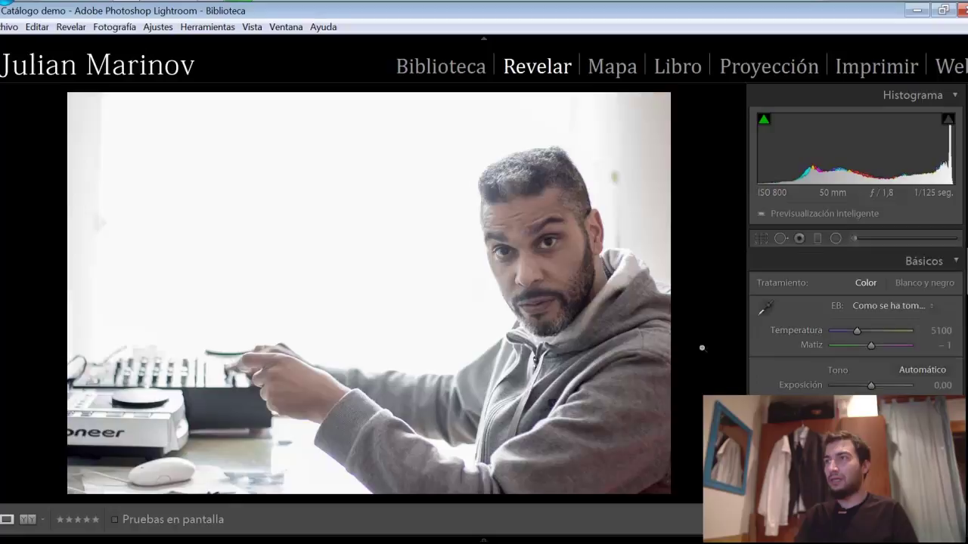
# Export the portrait as a JPEG to Escritorio, with Colocar en subcarpeta unticked
pyautogui.rightClick(504, 332)
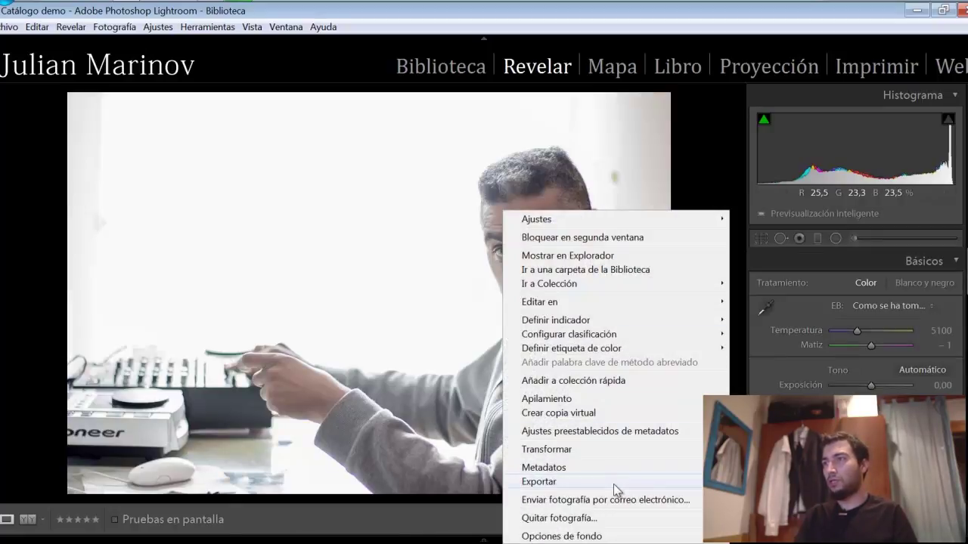
pyautogui.click(806, 252)
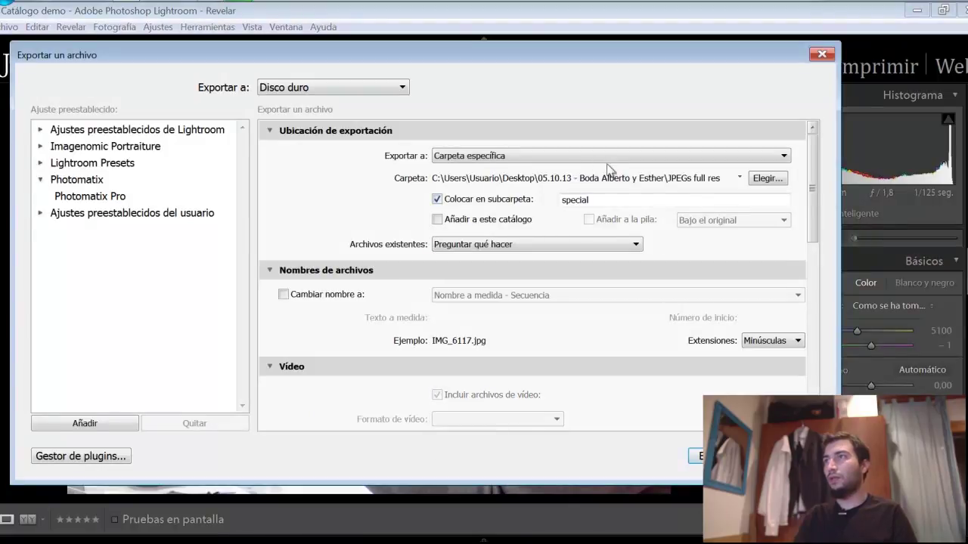
pyautogui.click(626, 160)
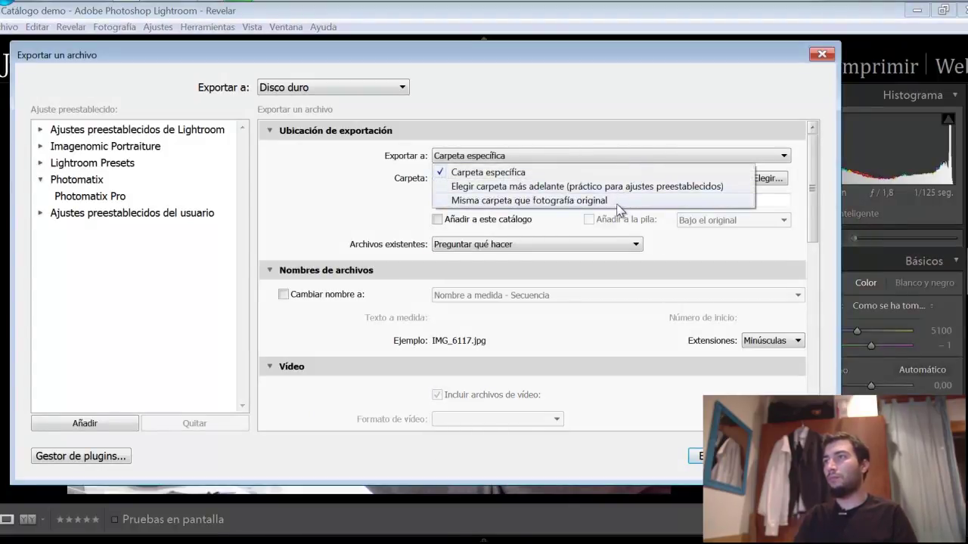
pyautogui.click(767, 179)
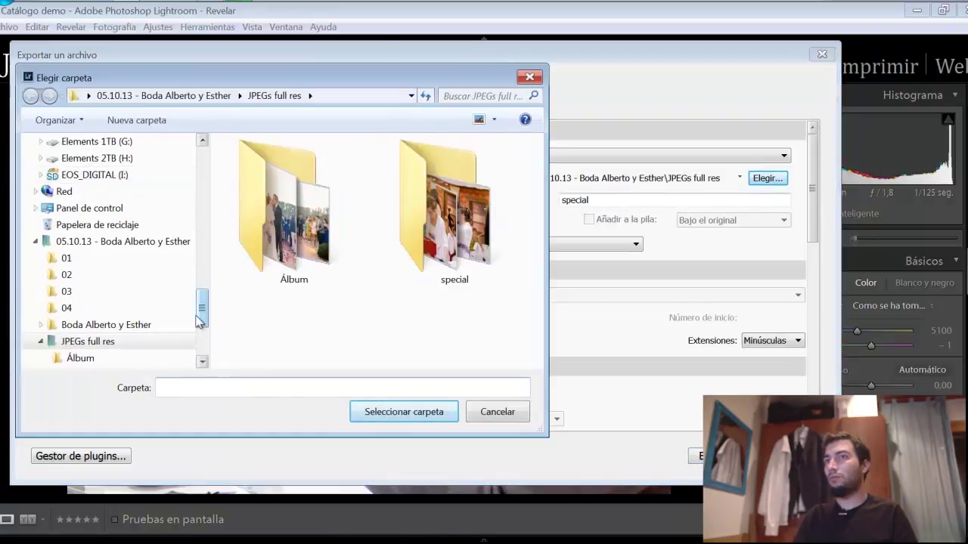
pyautogui.moveTo(202, 307); pyautogui.dragTo(201, 155)
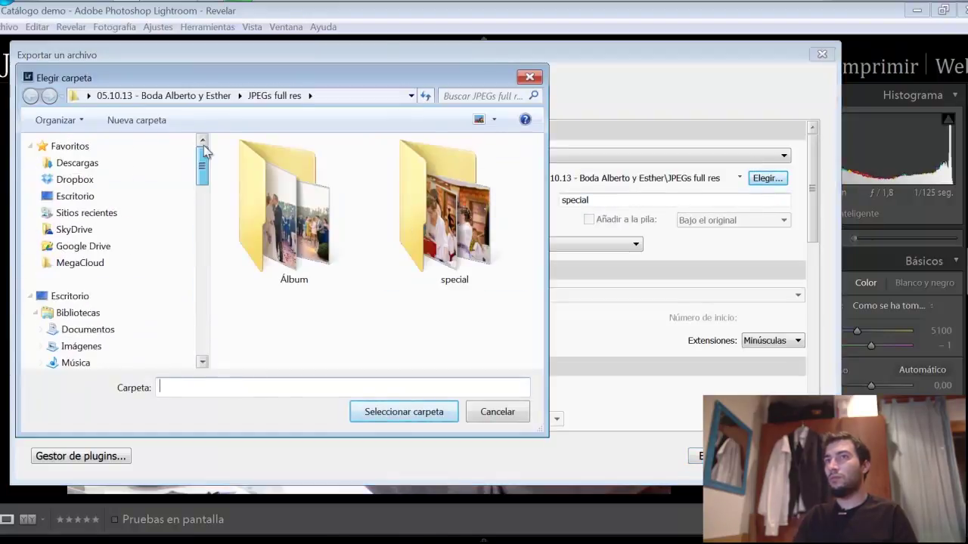
pyautogui.click(109, 199)
pyautogui.click(426, 411)
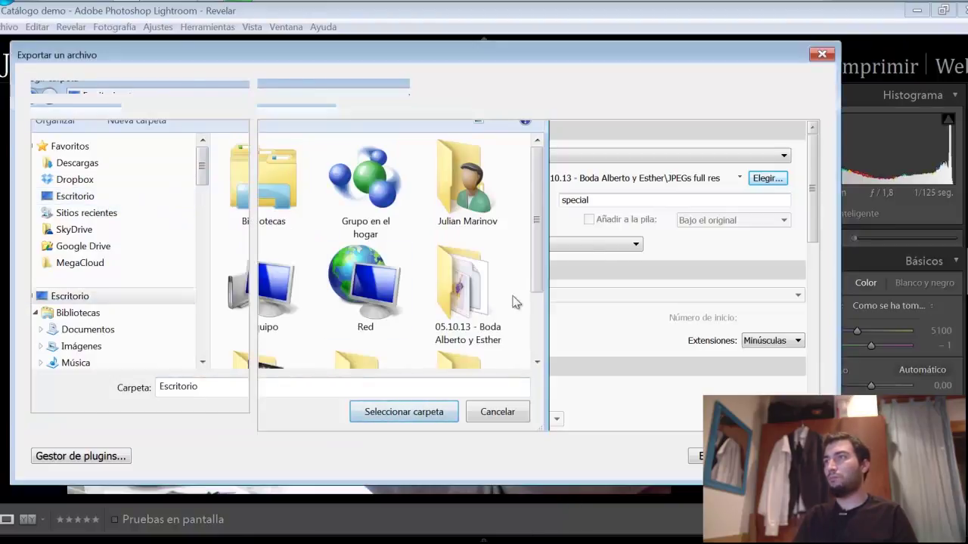
pyautogui.click(439, 200)
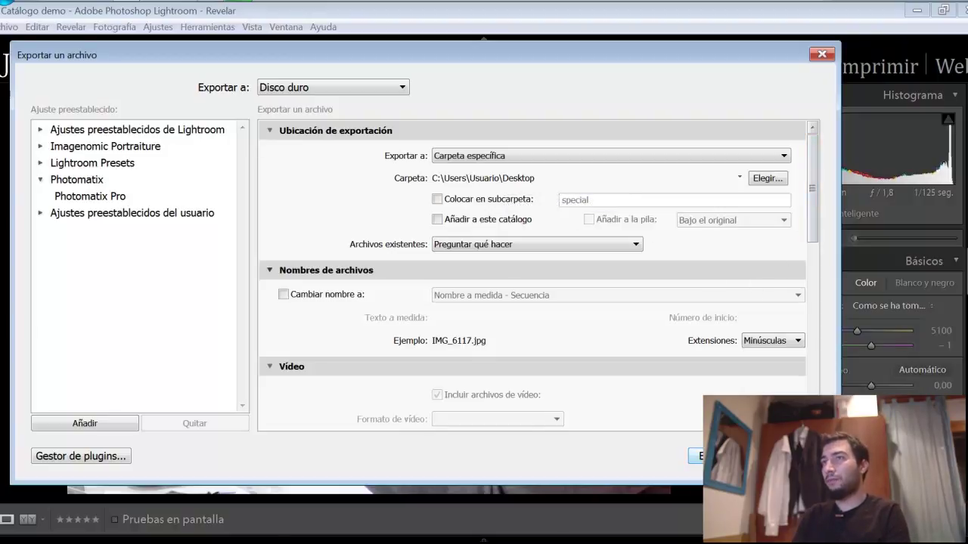
pyautogui.press('Return')
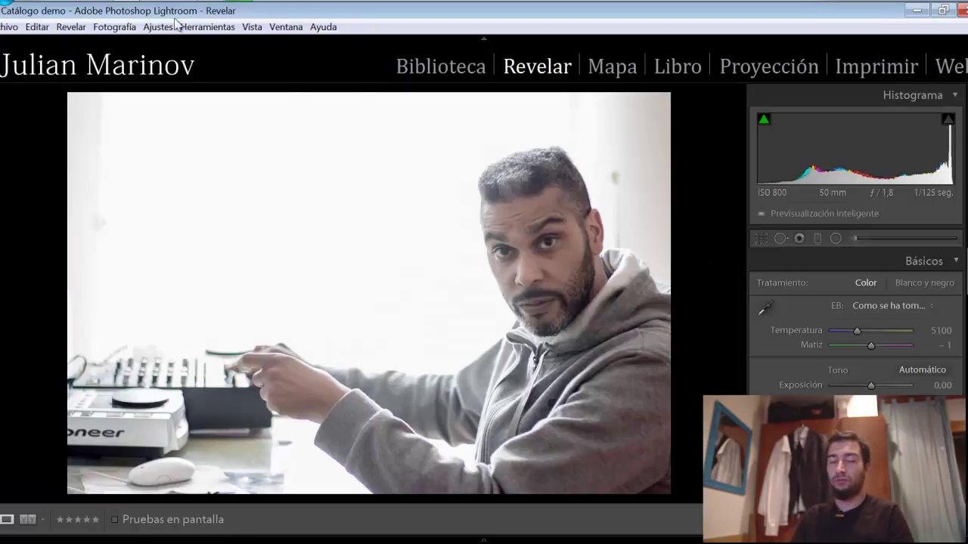
# Find IMG_6117.jpg on the Desktop and confirm it is 1,80 MB at 2560 x 1707
pyautogui.press('super+e')
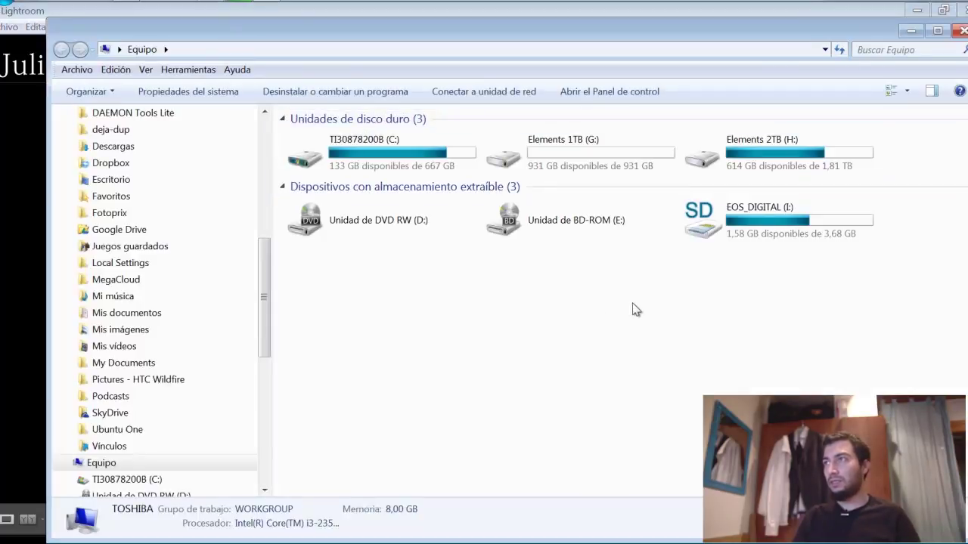
pyautogui.moveTo(263, 270); pyautogui.dragTo(266, 144)
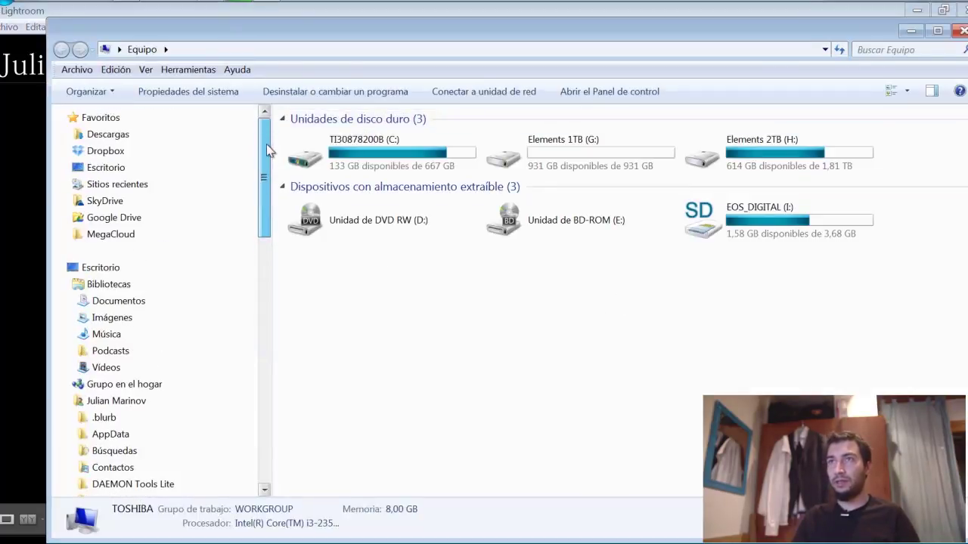
pyautogui.click(140, 169)
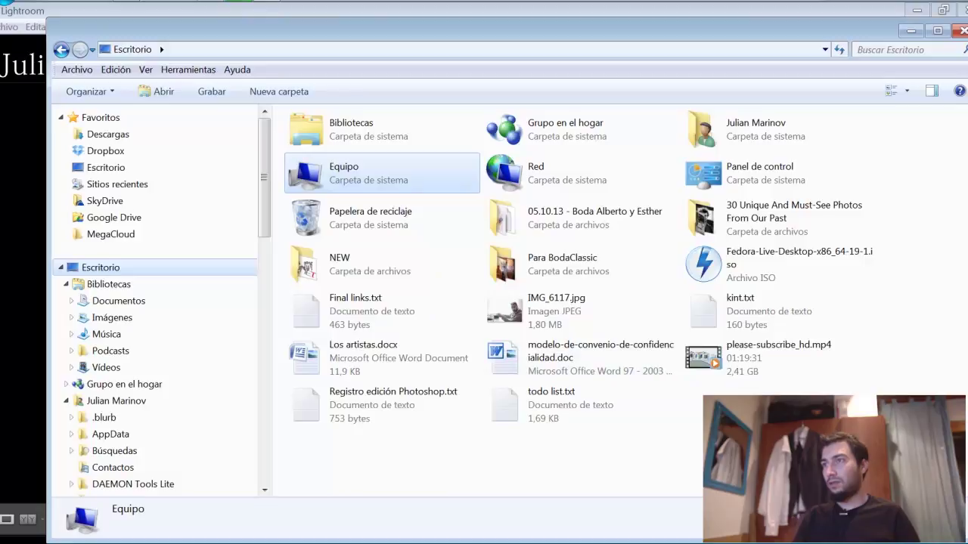
pyautogui.click(532, 326)
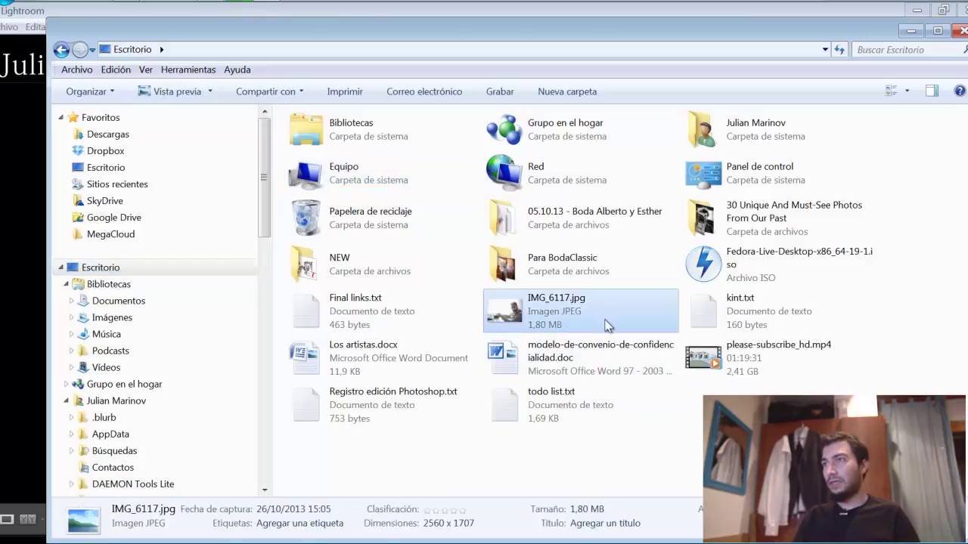
# View IMG_6117.jpg at actual size in Photo Viewer, pan across the face, then close it
pyautogui.doubleClick(542, 310)
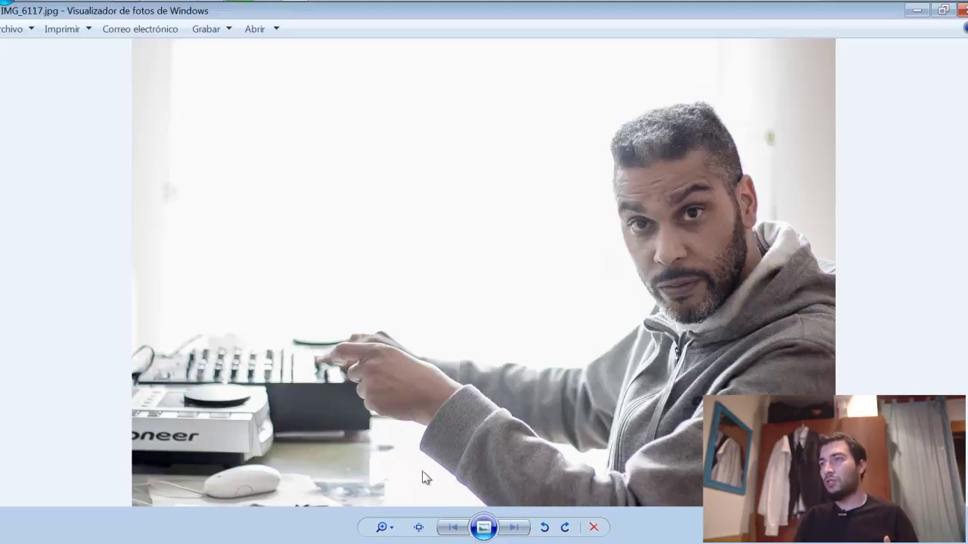
pyautogui.click(419, 527)
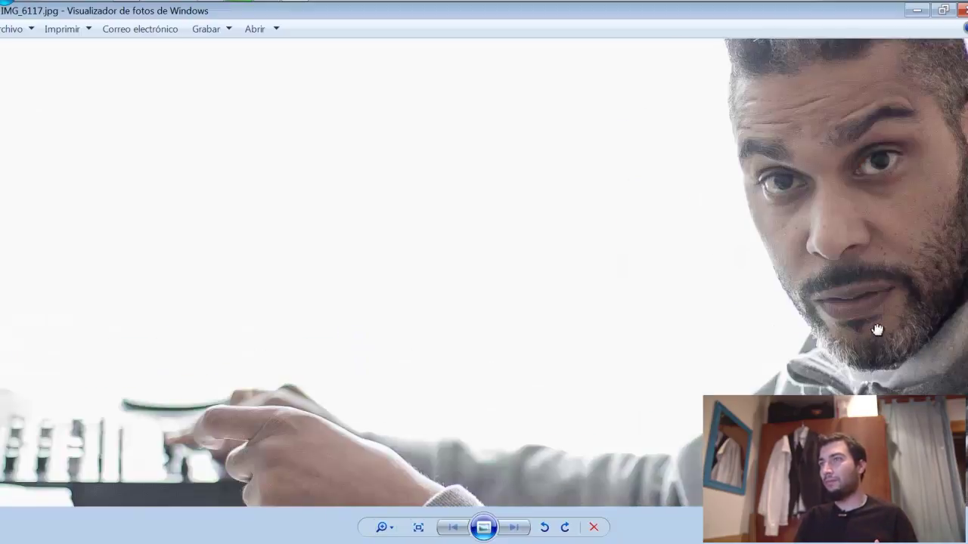
pyautogui.moveTo(877, 330); pyautogui.dragTo(719, 363)
pyautogui.scroll(-3, 686, 214)
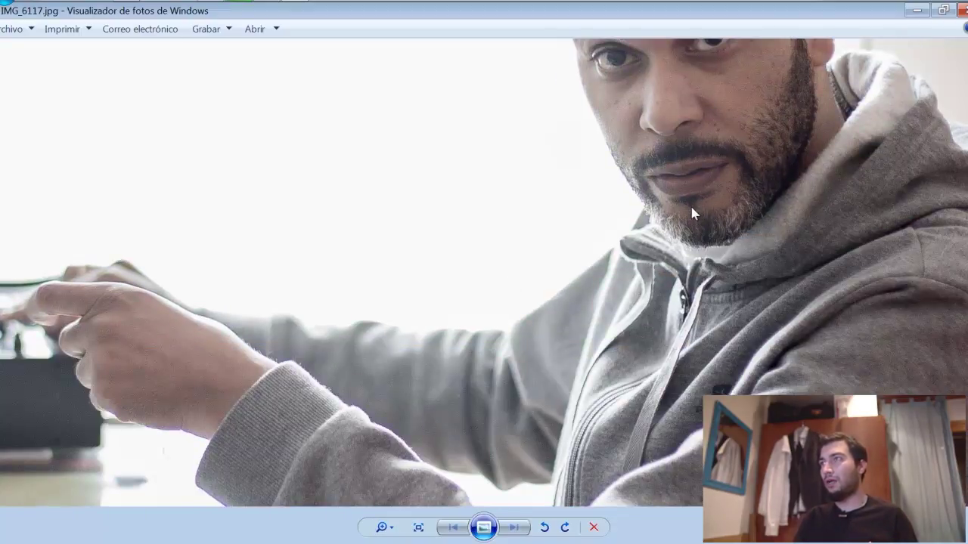
pyautogui.scroll(-3, 691, 209)
pyautogui.scroll(-2, 658, 257)
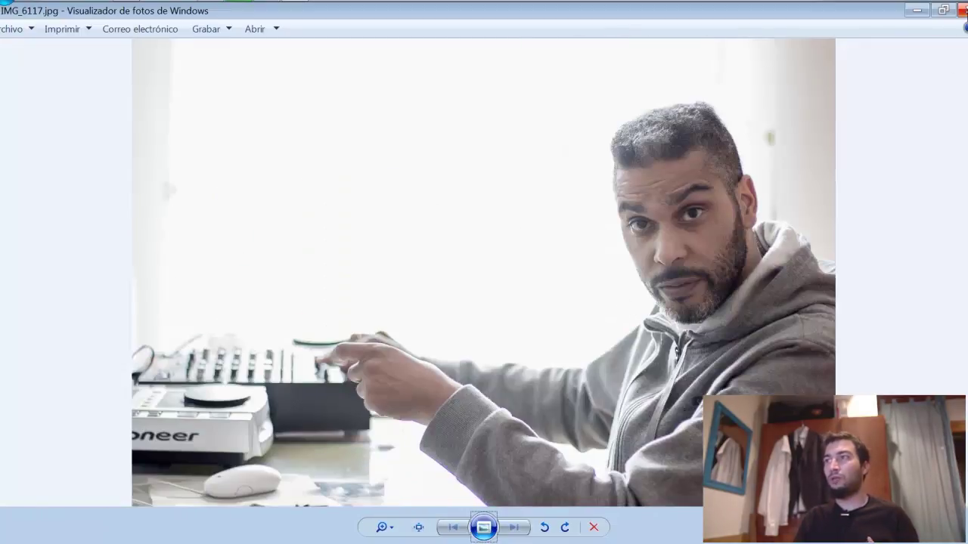
pyautogui.click(962, 10)
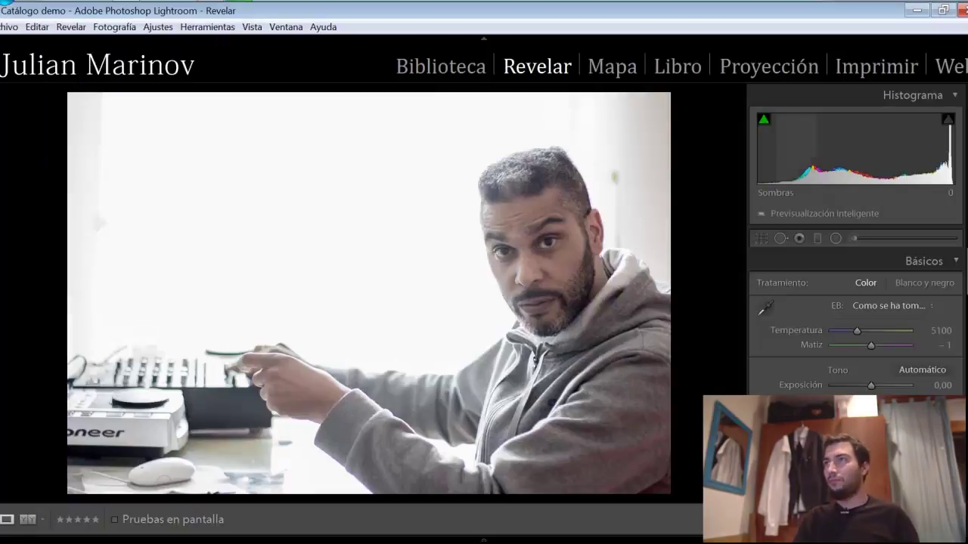
# In the Detalle panel, lower Enfoque Cantidad from 77 to 31 and Radio from 1,7 to 1,1
pyautogui.scroll(-10, 951, 384)
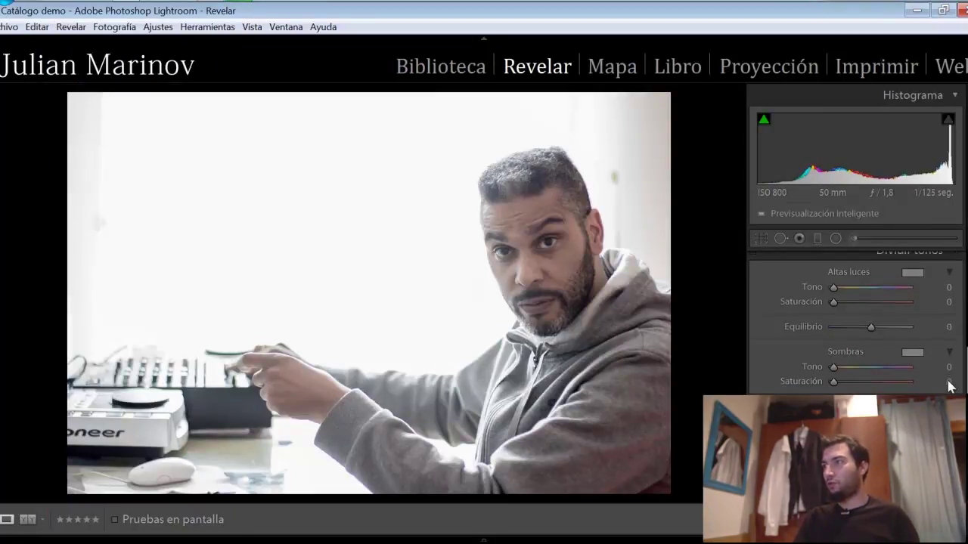
pyautogui.scroll(-3, 948, 384)
pyautogui.scroll(-2, 949, 384)
pyautogui.scroll(-2, 949, 385)
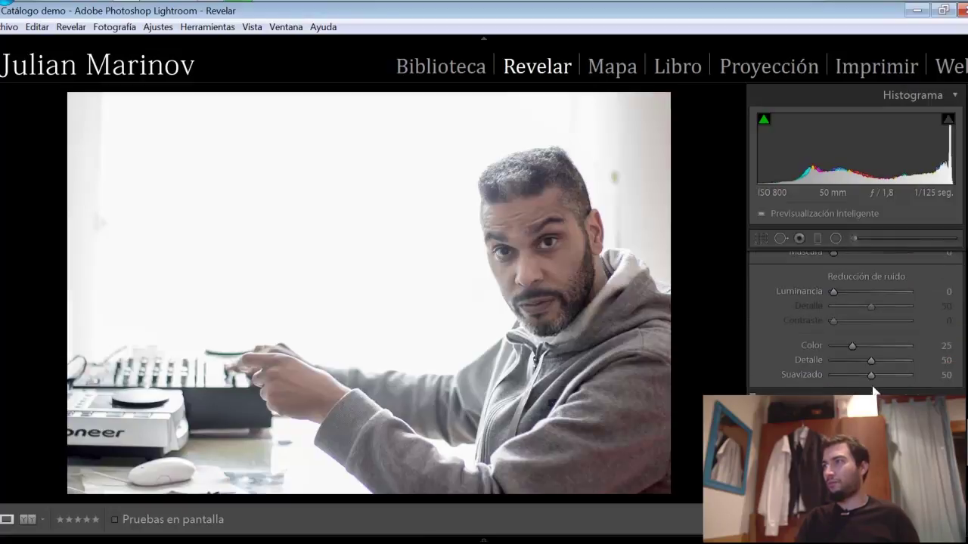
pyautogui.scroll(2, 904, 344)
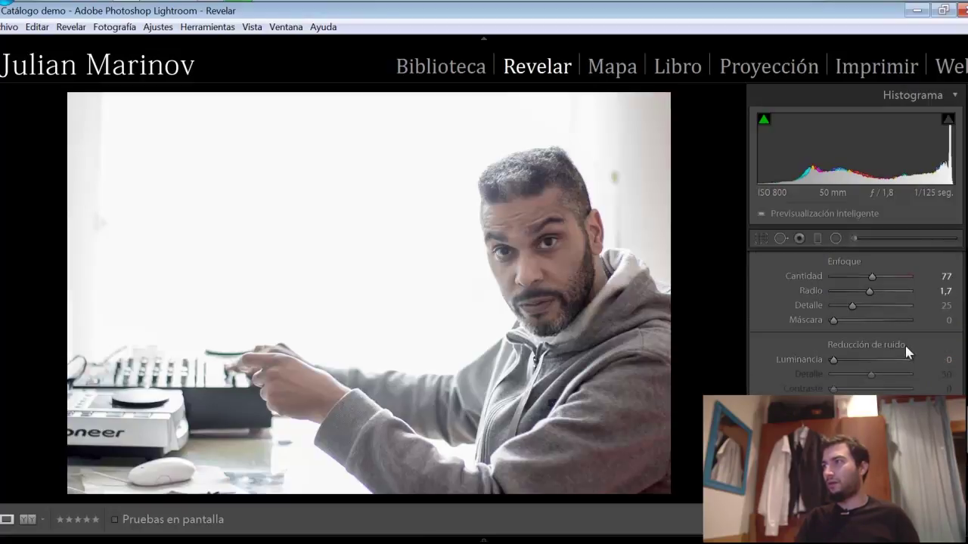
pyautogui.click(849, 277)
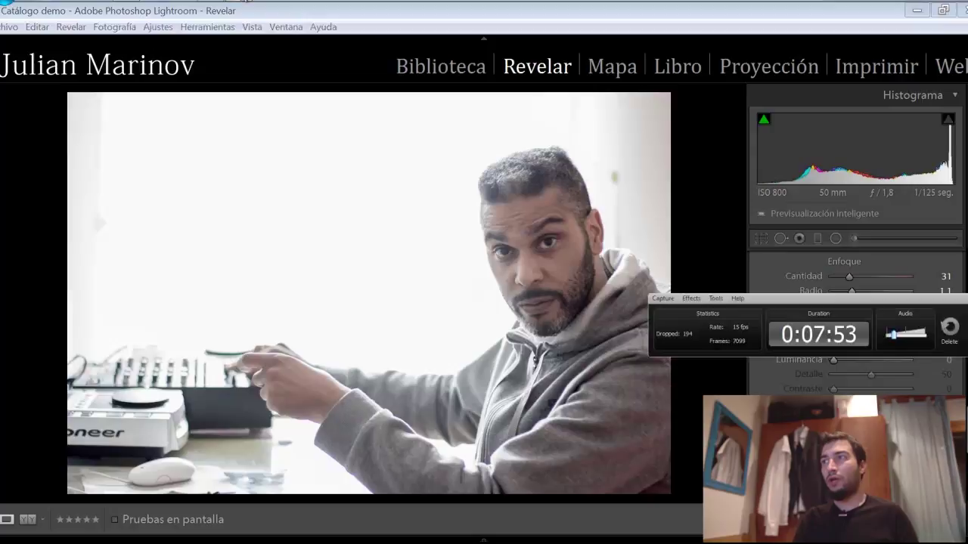
pyautogui.click(740, 366)
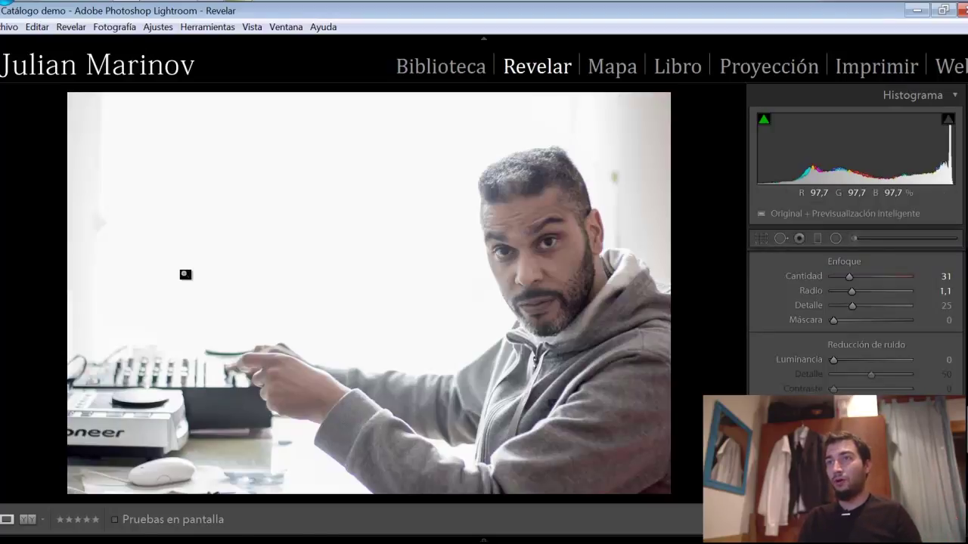
# Re-export the portrait as a JPEG to the desktop under the unique name IMG_6117-2.jpg
pyautogui.rightClick(185, 275)
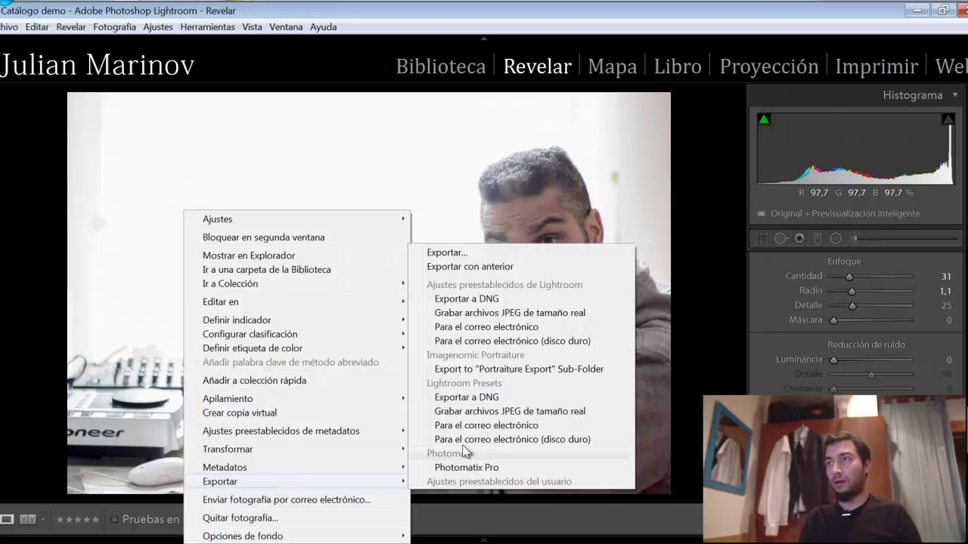
pyautogui.click(521, 255)
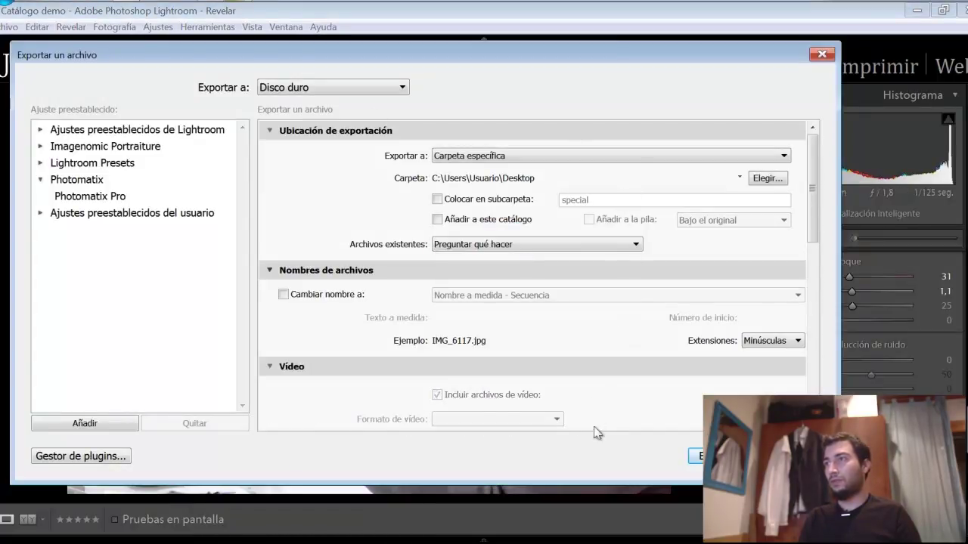
pyautogui.click(715, 456)
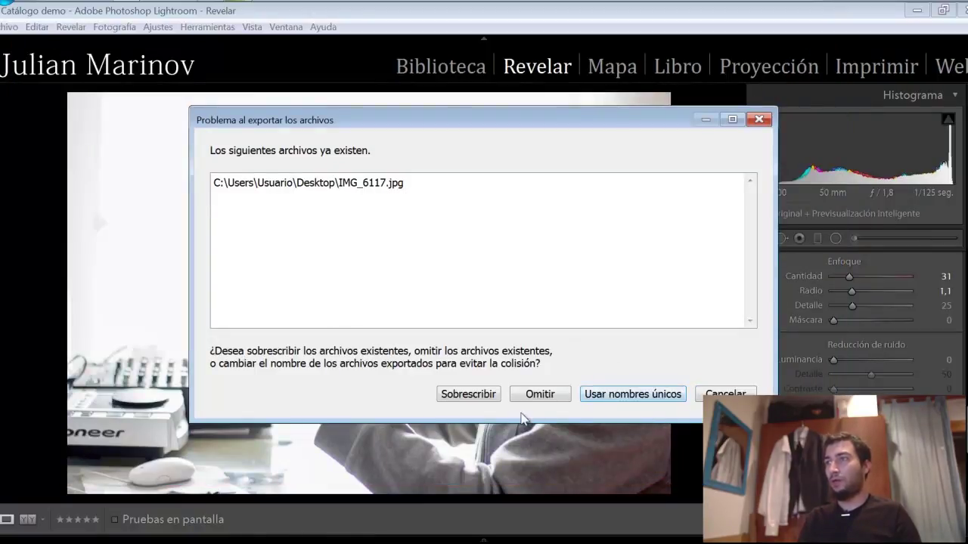
pyautogui.click(647, 395)
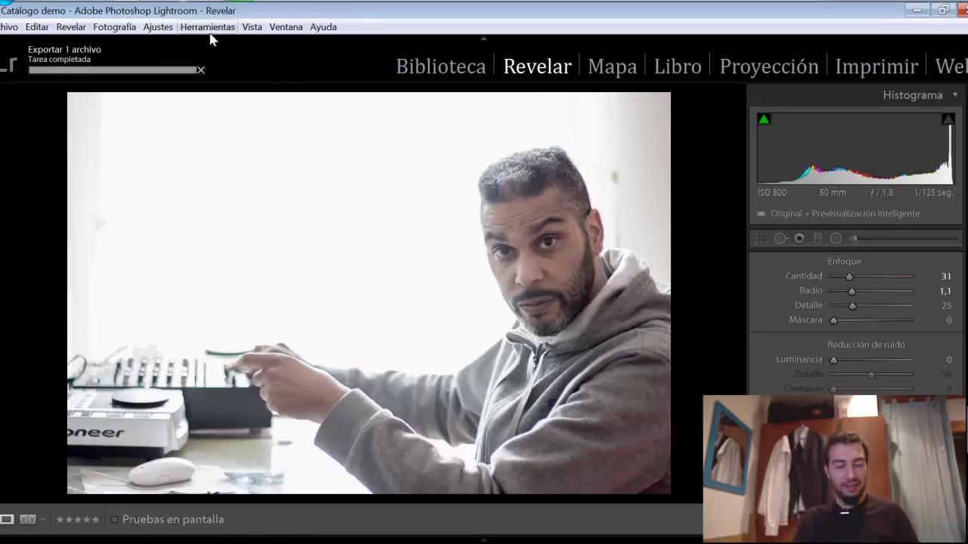
# On the desktop, compare IMG_6117.jpg (1,80 MB) with IMG_6117-2.jpg (6,86 MB, 5184 x 3456)
pyautogui.press('super+e')
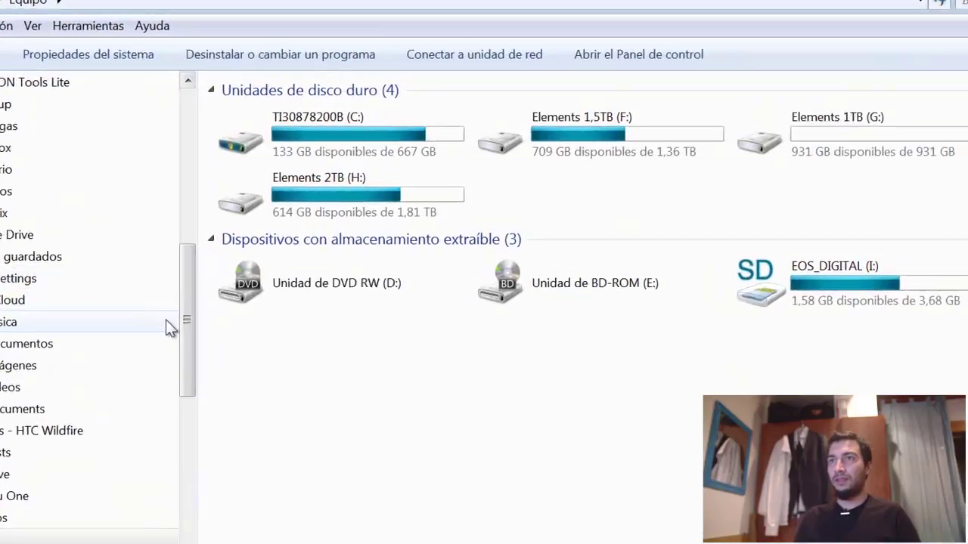
pyautogui.moveTo(153, 325); pyautogui.dragTo(147, 103)
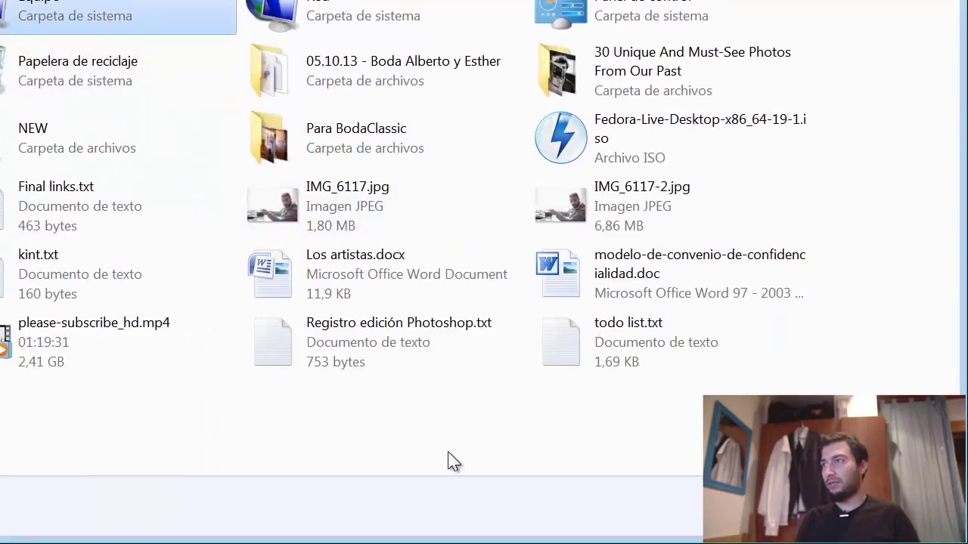
pyautogui.click(342, 216)
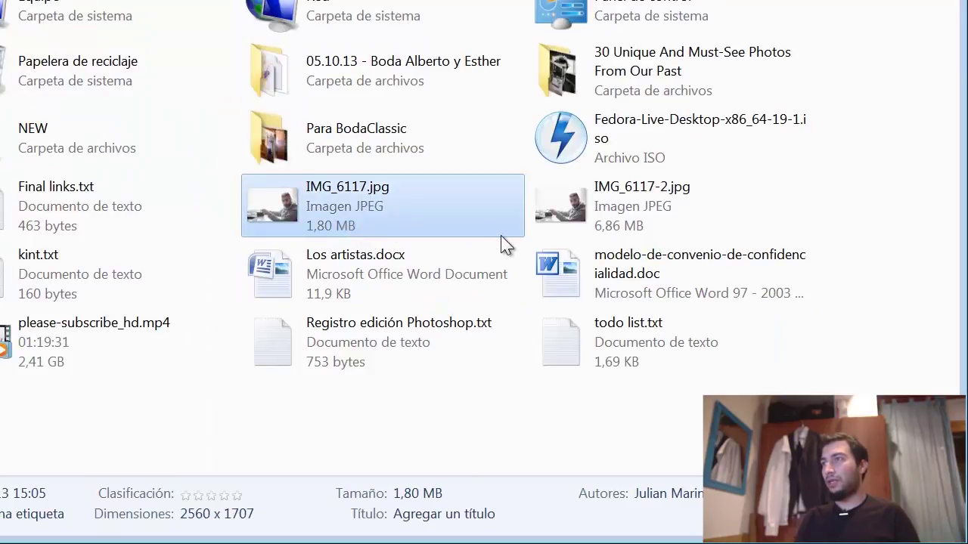
pyautogui.click(587, 214)
pyautogui.click(374, 216)
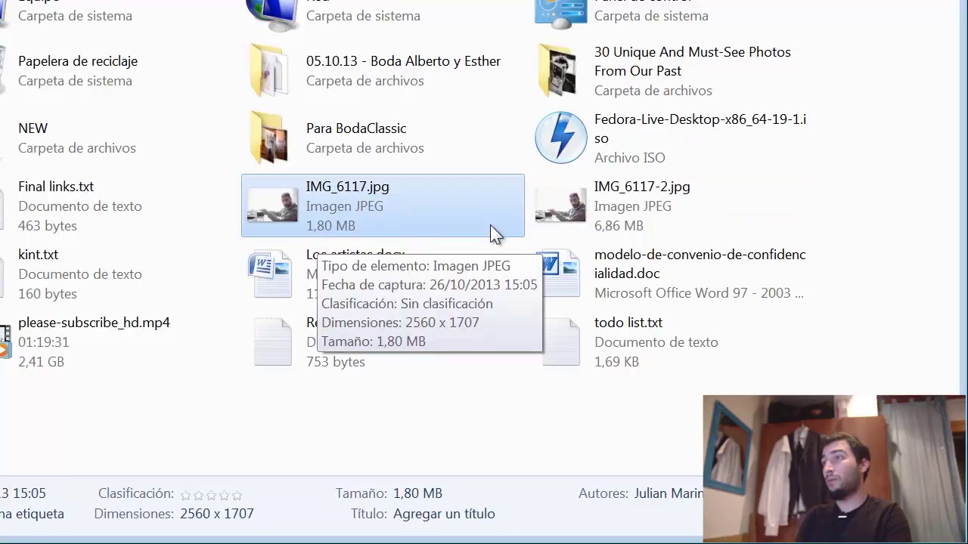
pyautogui.click(587, 229)
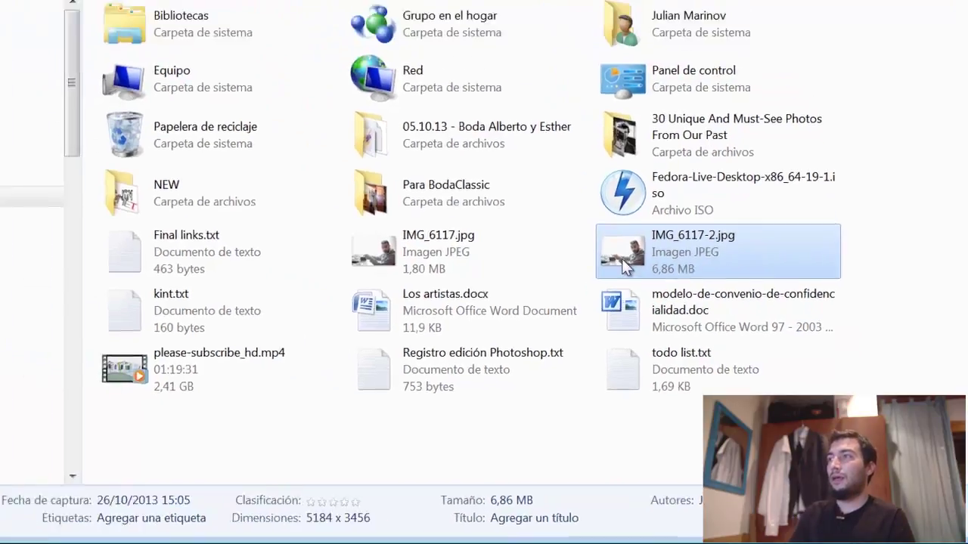
# View IMG_6117-2.jpg at actual size and pan to the beard and hoodie collar
pyautogui.doubleClick(621, 258)
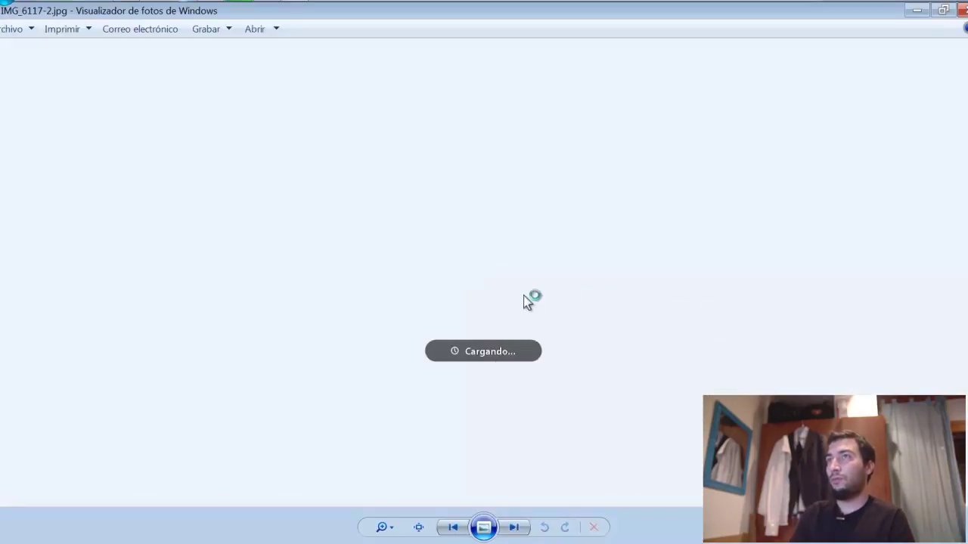
pyautogui.click(418, 528)
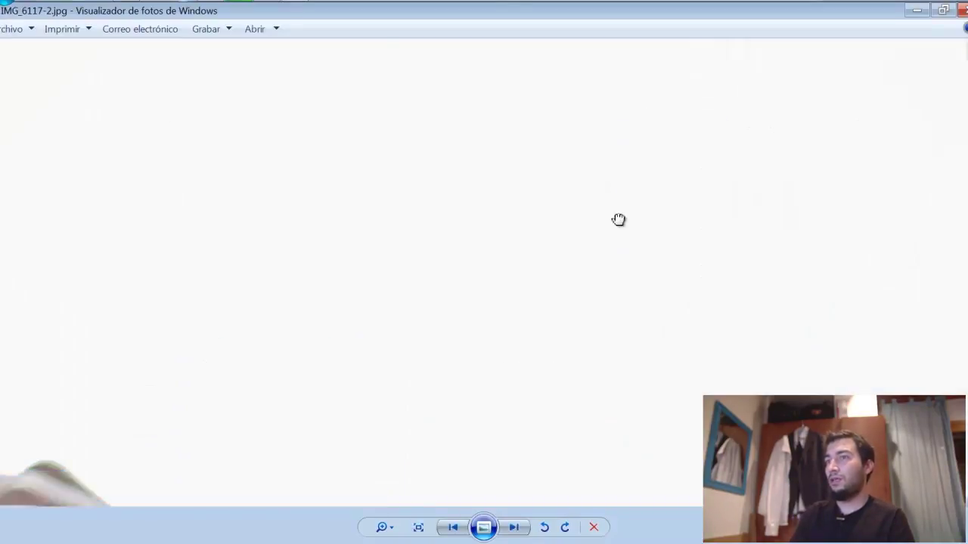
pyautogui.moveTo(411, 342)
pyautogui.mouseDown()
pyautogui.moveTo(516, 76)
pyautogui.moveTo(287, 262)
pyautogui.moveTo(361, 112)
pyautogui.mouseUp()
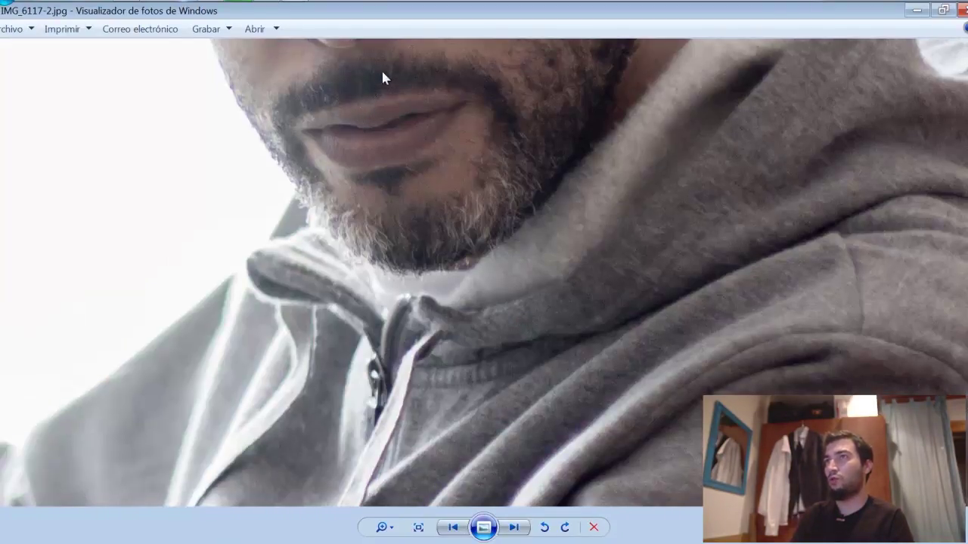